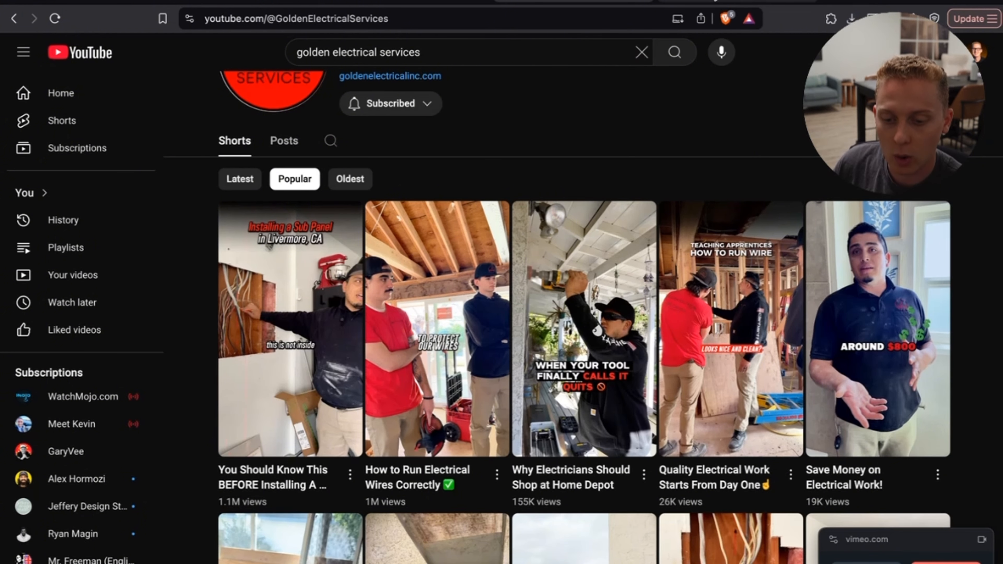
Switch to the Meta Business Suite ads summary and open the recent Calls ad for editing
left_click(715, 1)
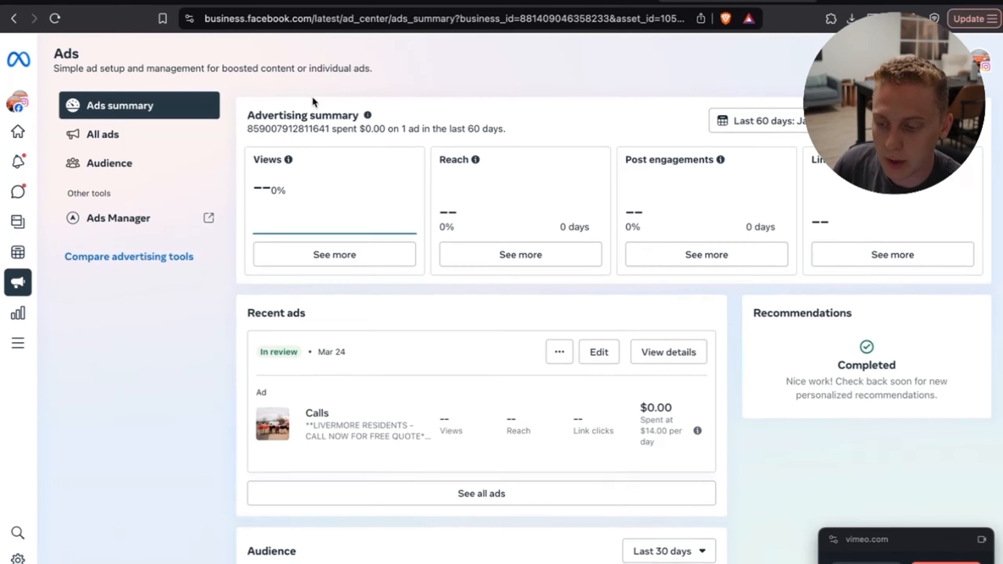
mouse_move(8, 91)
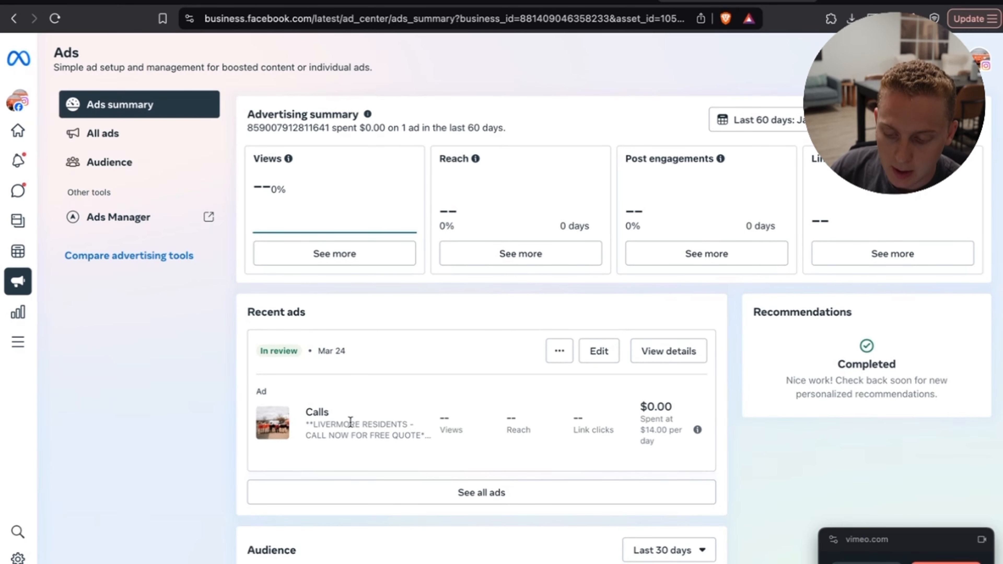
left_click(604, 358)
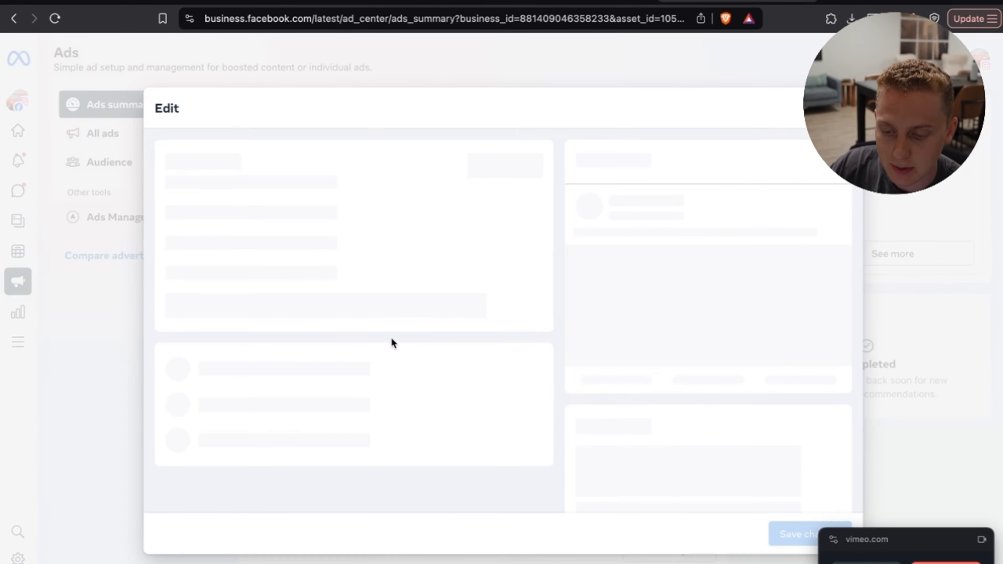
scroll(391, 337, "down", 1)
scroll(391, 337, "up", 1)
scroll(391, 337, "down", 2)
scroll(391, 337, "down", 2)
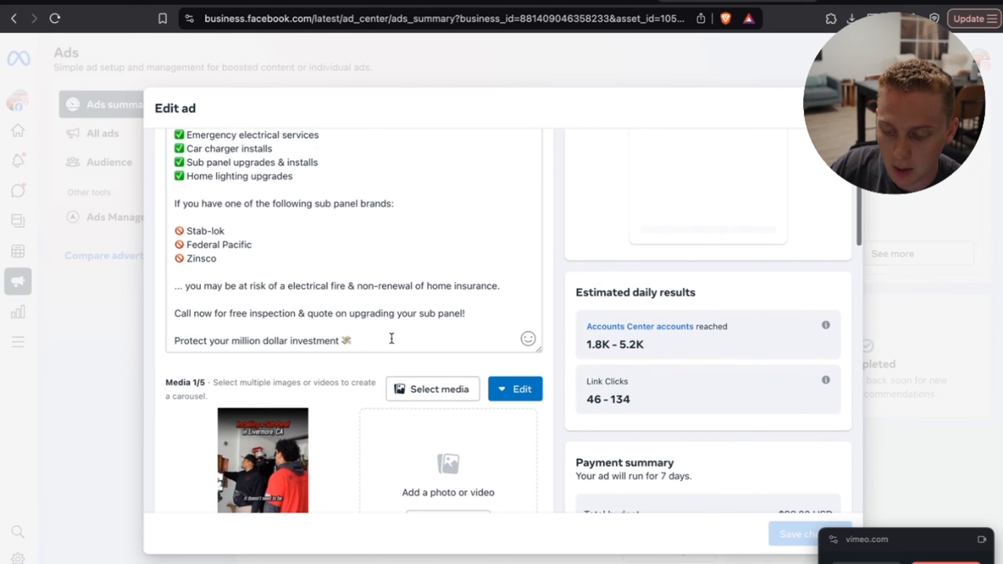
Copy the Calls ad's entire description text and leave the ad editor without saving changes
scroll(392, 344, "up", 3)
left_click(345, 282)
key("super+a")
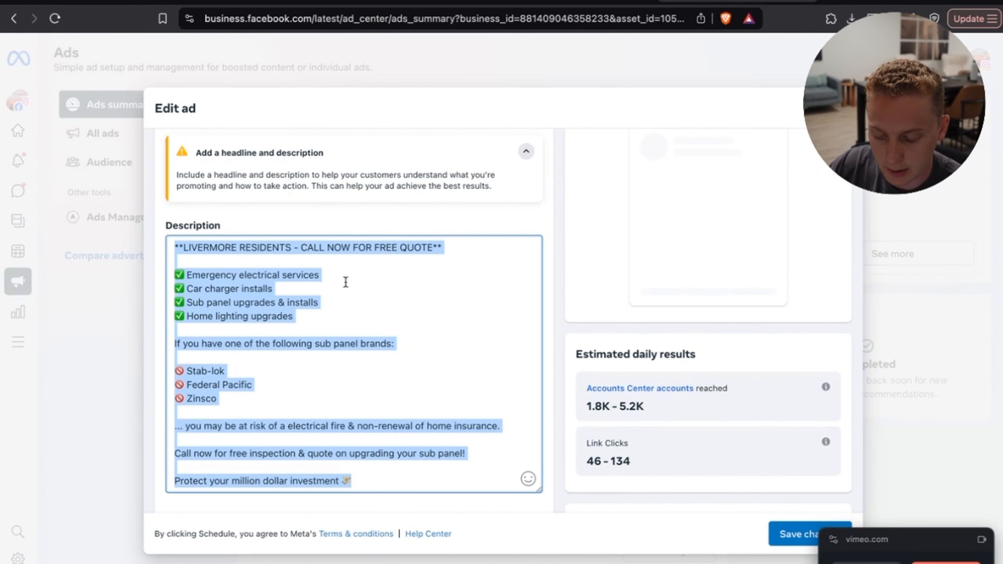
left_click(840, 108)
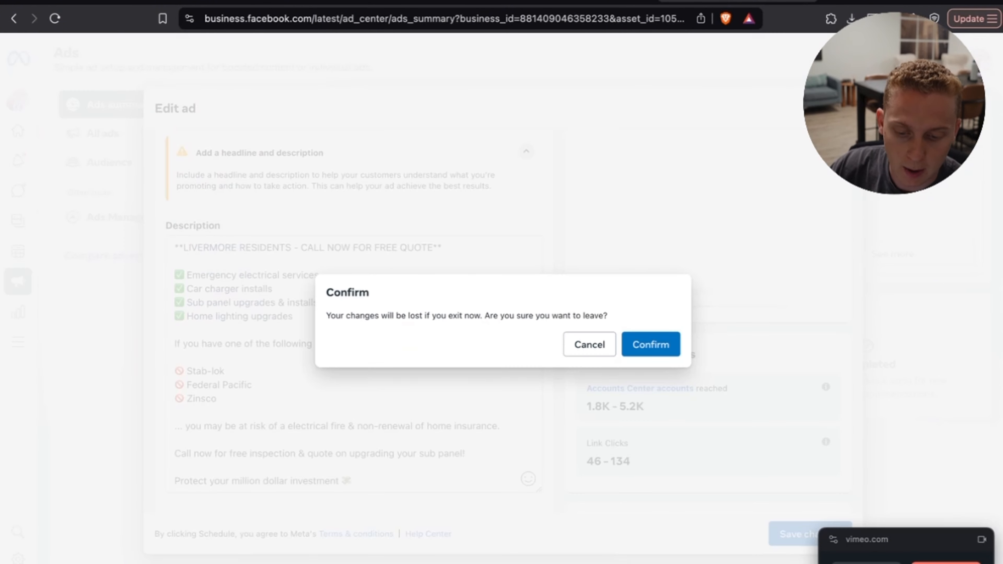
left_click(655, 342)
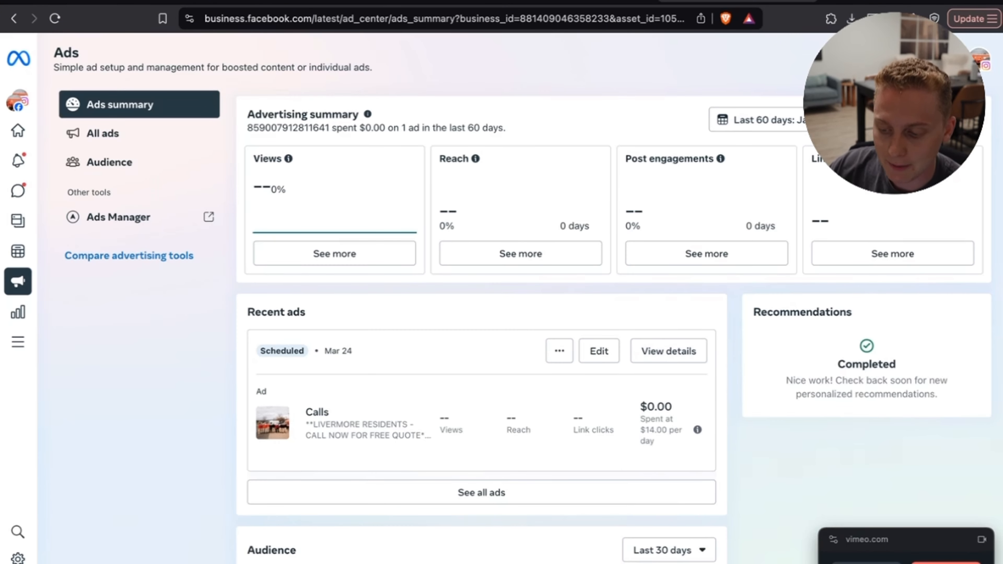
Create a new ad with the goal Get more calls
left_click(929, 59)
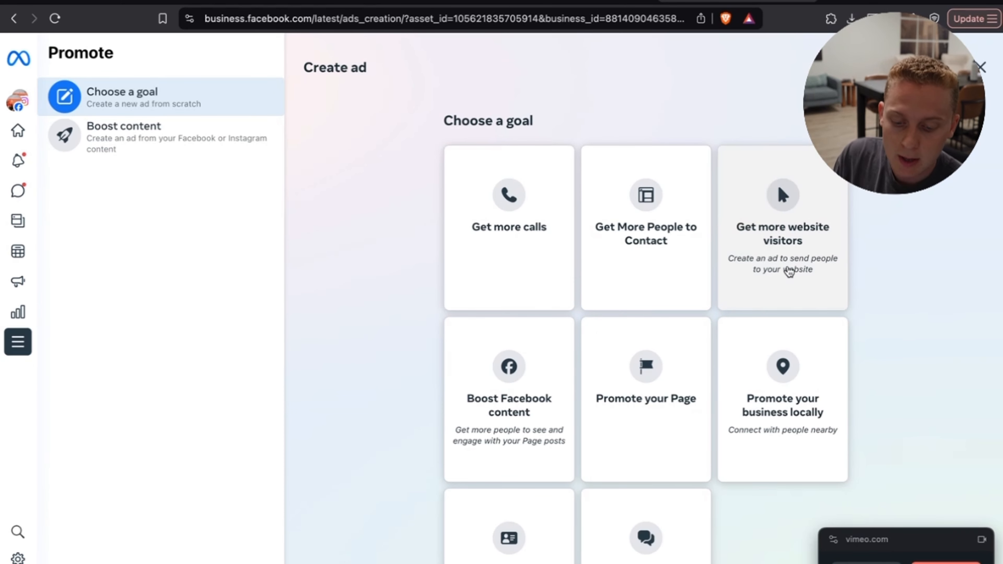
scroll(683, 404, "down", 2)
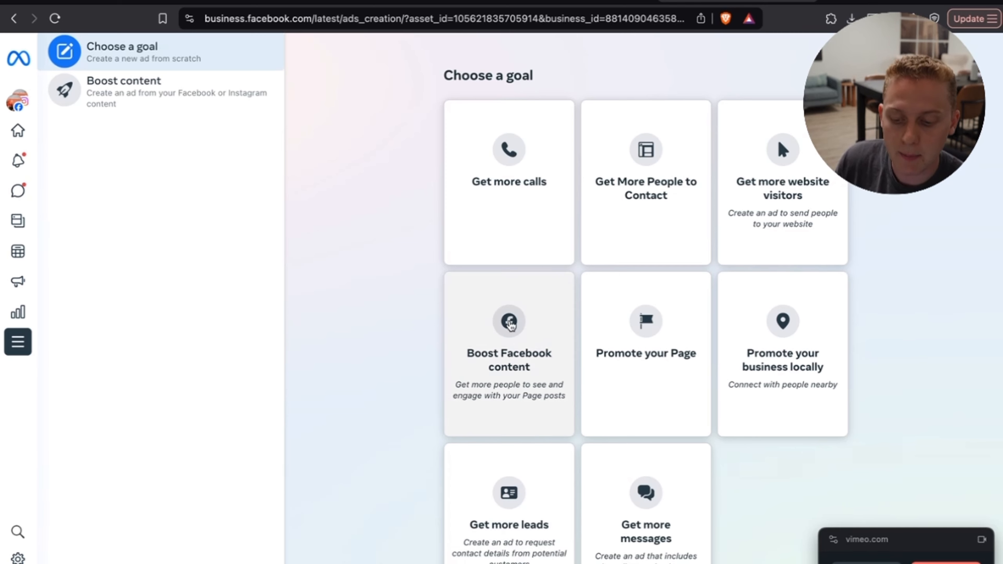
left_click(529, 201)
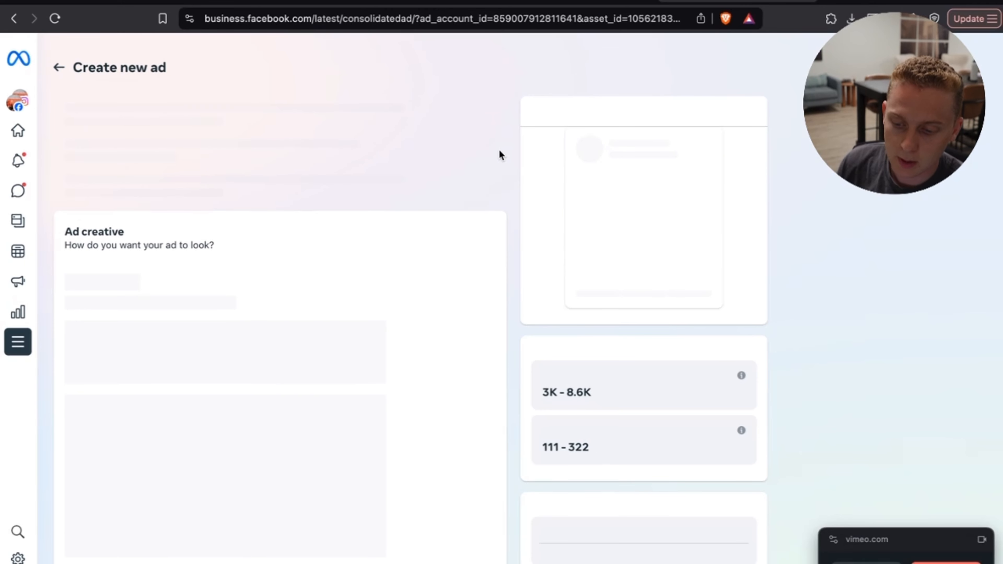
Review the new ad's creative, headline, call button, Advantage+ creative, audience, schedule and daily budget settings
scroll(386, 194, "down", 1)
scroll(386, 195, "up", 1)
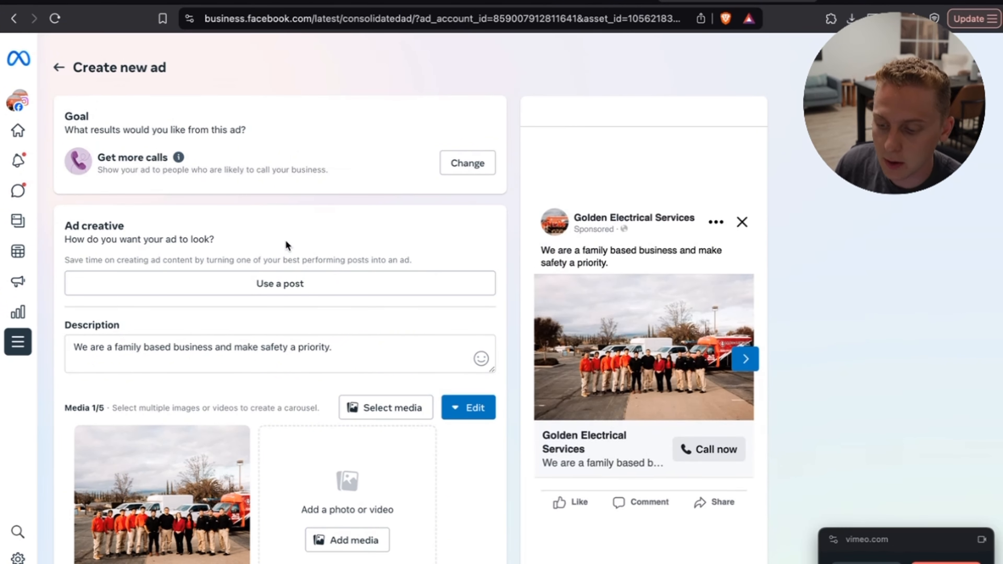
scroll(286, 245, "down", 2)
scroll(201, 260, "down", 1)
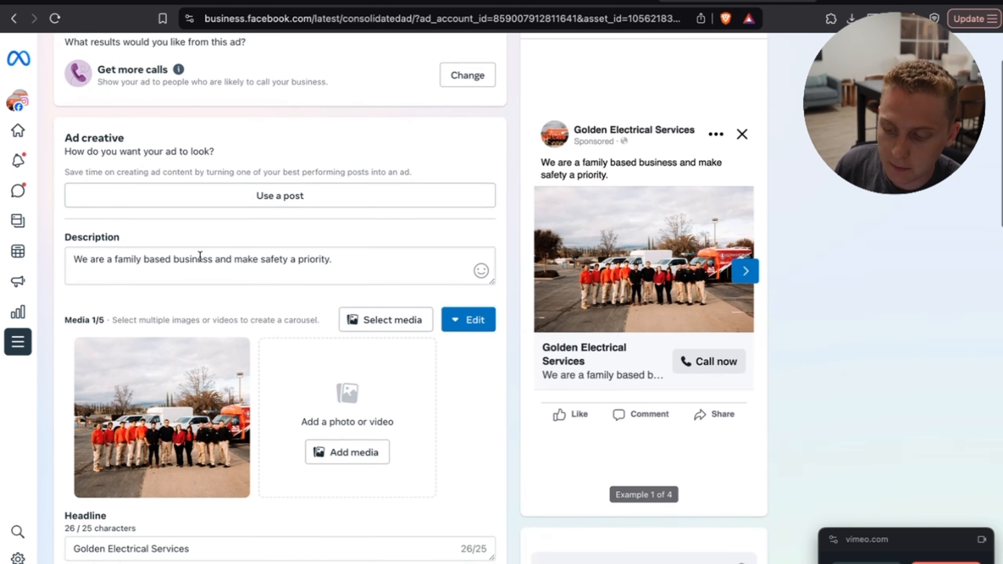
left_click(278, 200)
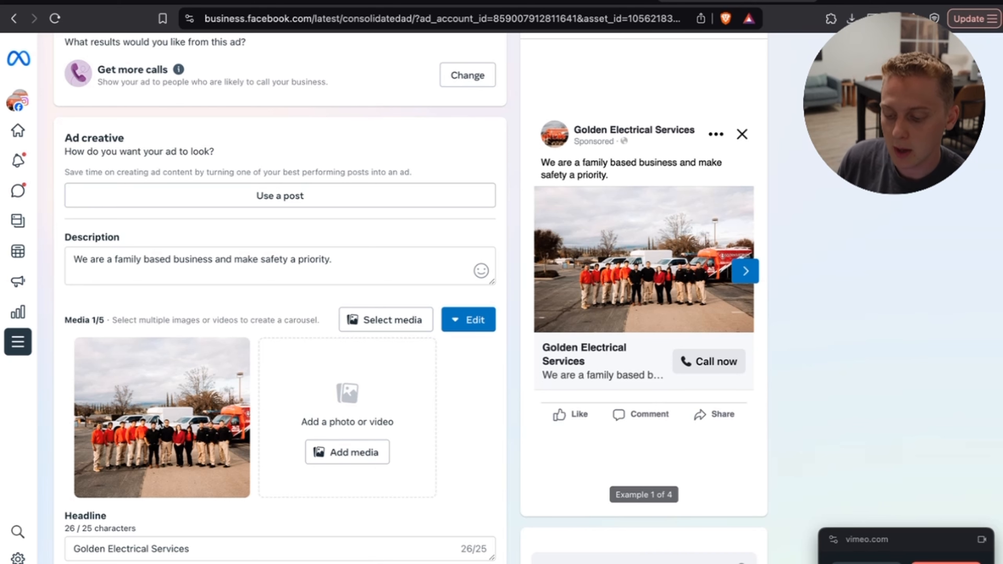
scroll(194, 358, "down", 1)
scroll(194, 358, "down", 1)
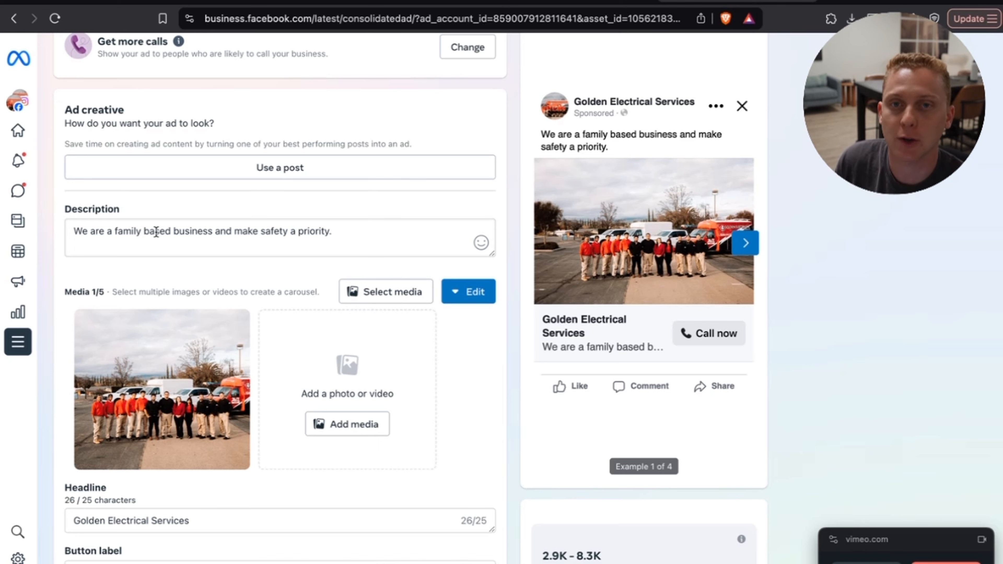
scroll(165, 375, "down", 2)
scroll(165, 375, "down", 1)
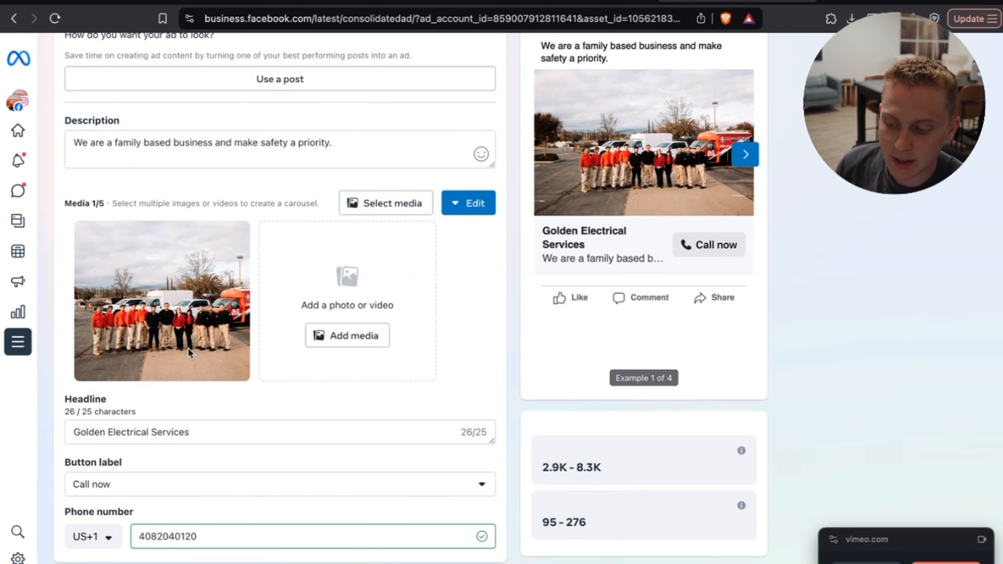
scroll(188, 349, "down", 2)
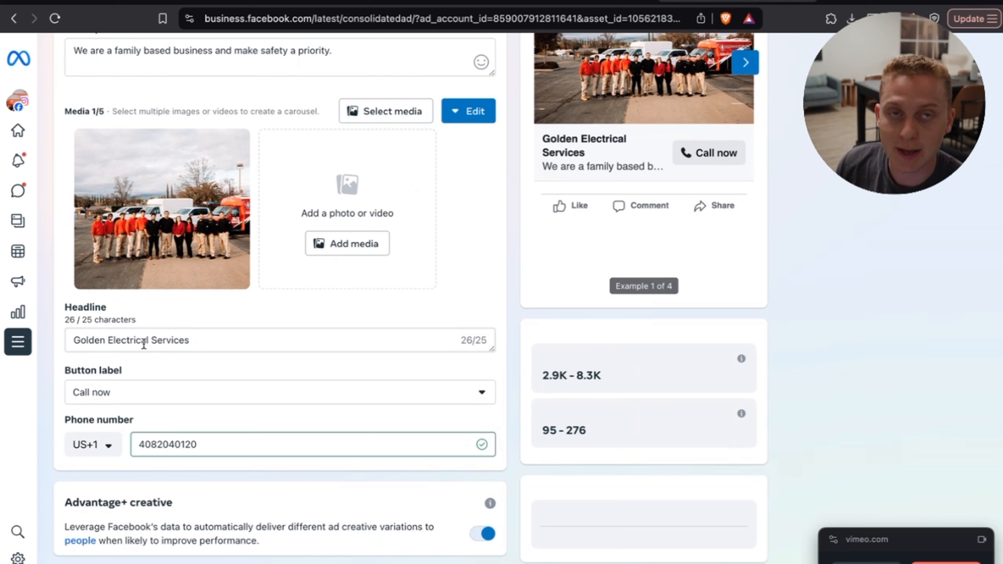
scroll(144, 345, "down", 1)
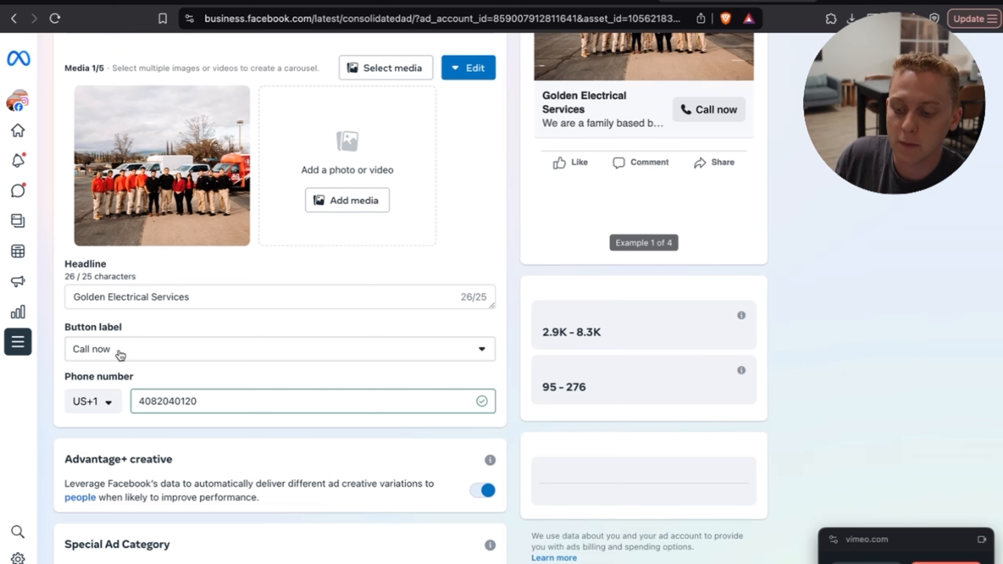
scroll(120, 354, "down", 6)
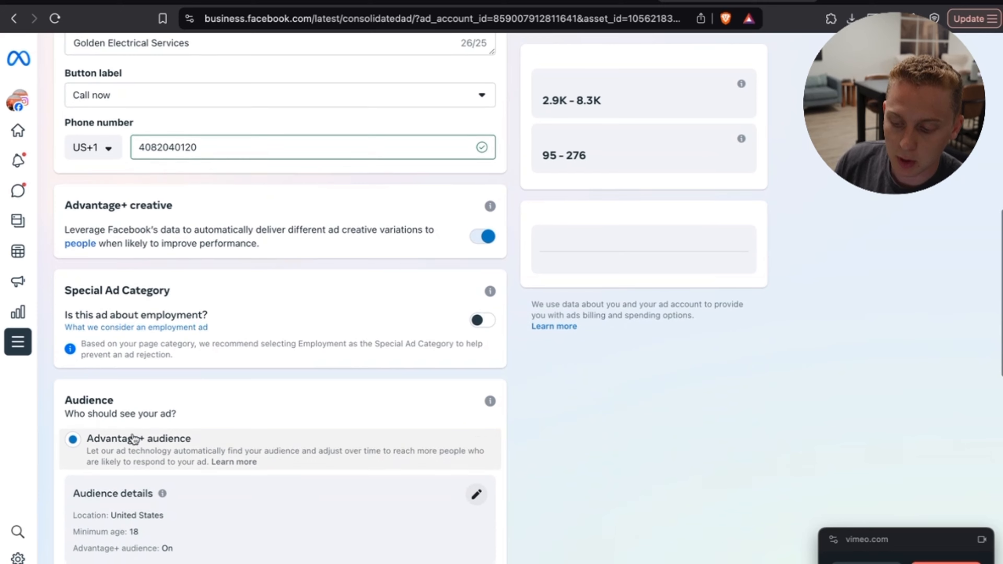
scroll(179, 446, "down", 5)
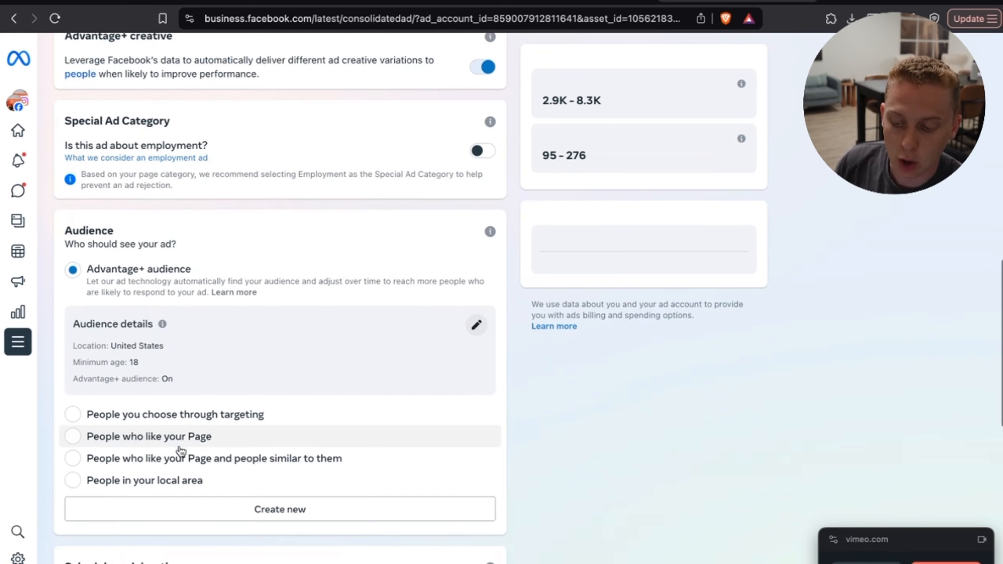
scroll(201, 379, "down", 6)
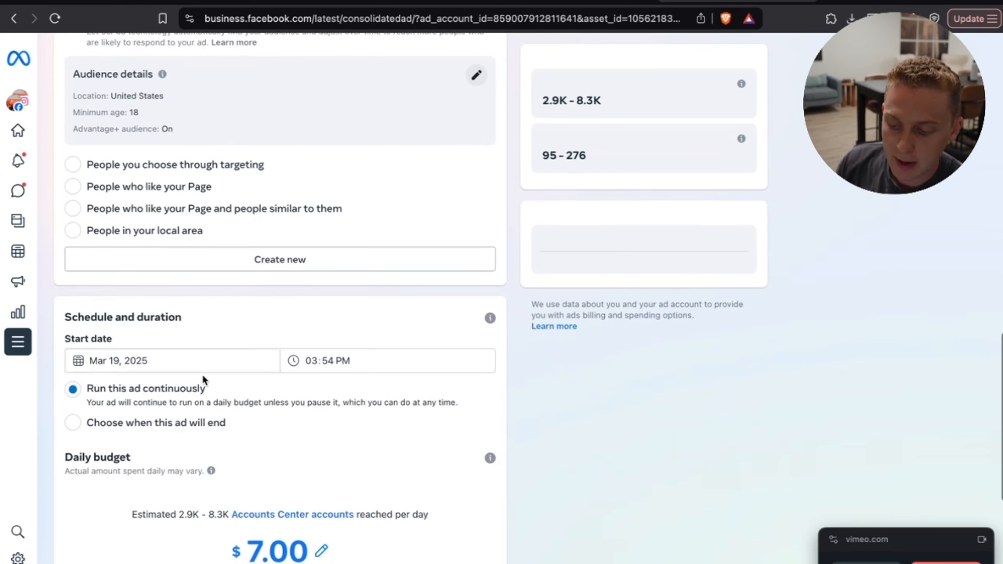
scroll(221, 407, "down", 2)
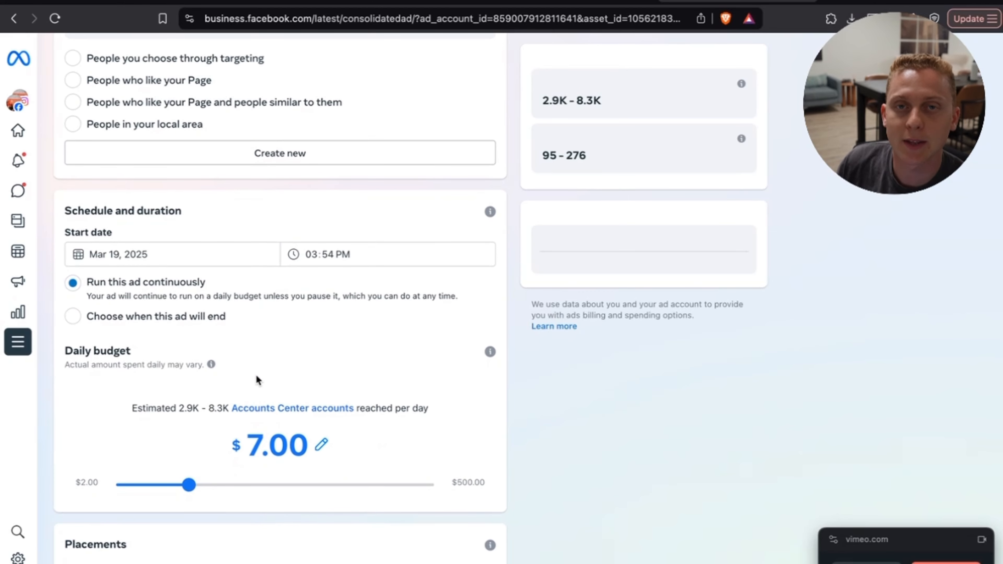
Replace the new ad's description with the copied text beginning "**LIVERMORE RESIDENTS - CALL NOW FOR FREE QUOTE**"
scroll(338, 226, "up", 20)
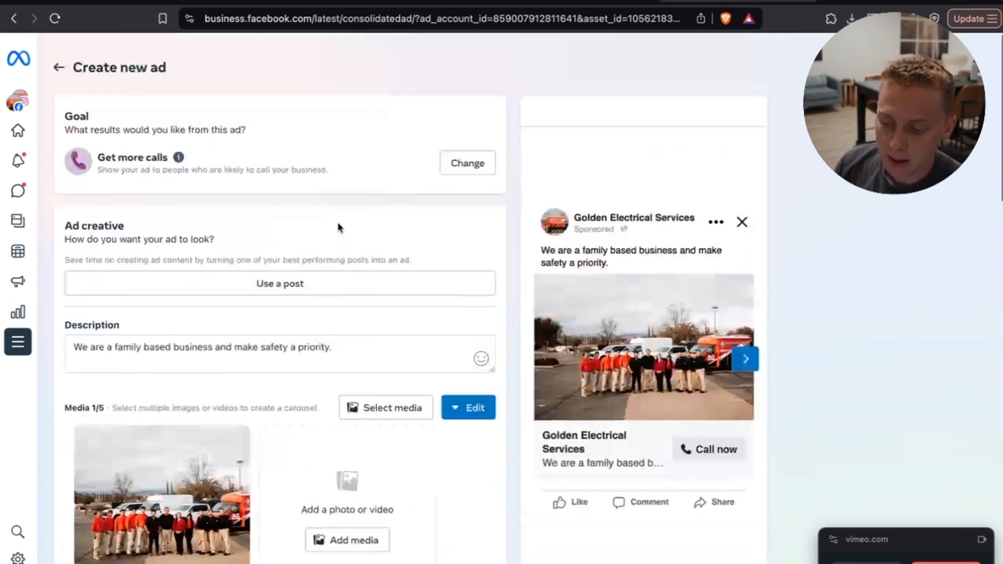
scroll(338, 227, "down", 1)
triple_click(192, 297)
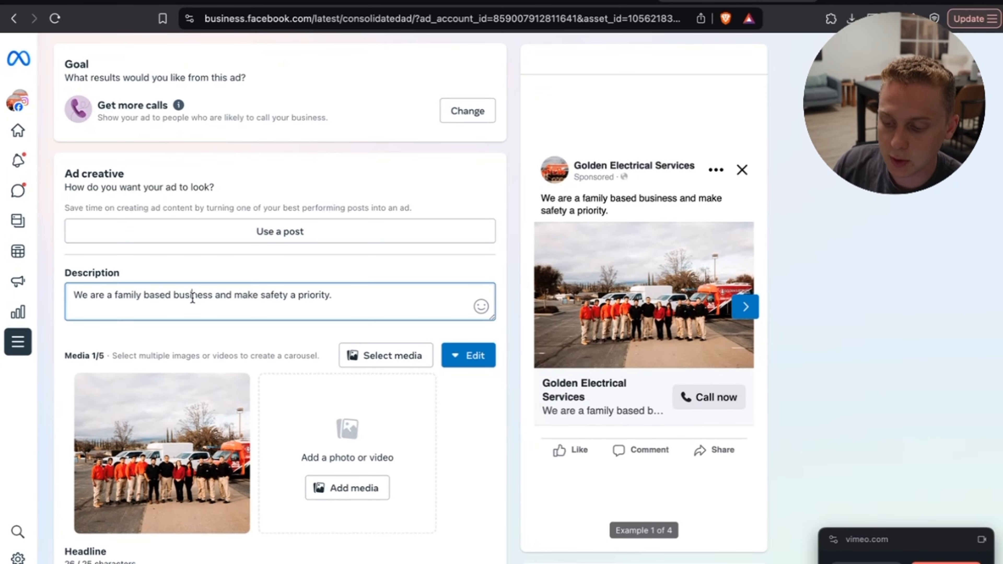
type("**LIVERMORE RESIDENTS - CALL NOW FOR FREE QUOTE**  ✅ Emergency electrical services ✅ Car charger installs ✅ Sub panel upgrades & installs ✅ Home lighting upgrades  If you have one of the following sub panel brands:  🚫 Stab-lok 🚫 Federal Pacific 🚫 Zinsco  ... you may be at risk of a electrical fire & non-renewal of home insurance.  Call now for free inspection & quote on upgrading your sub panel!  Protect your million dollar investment 💸")
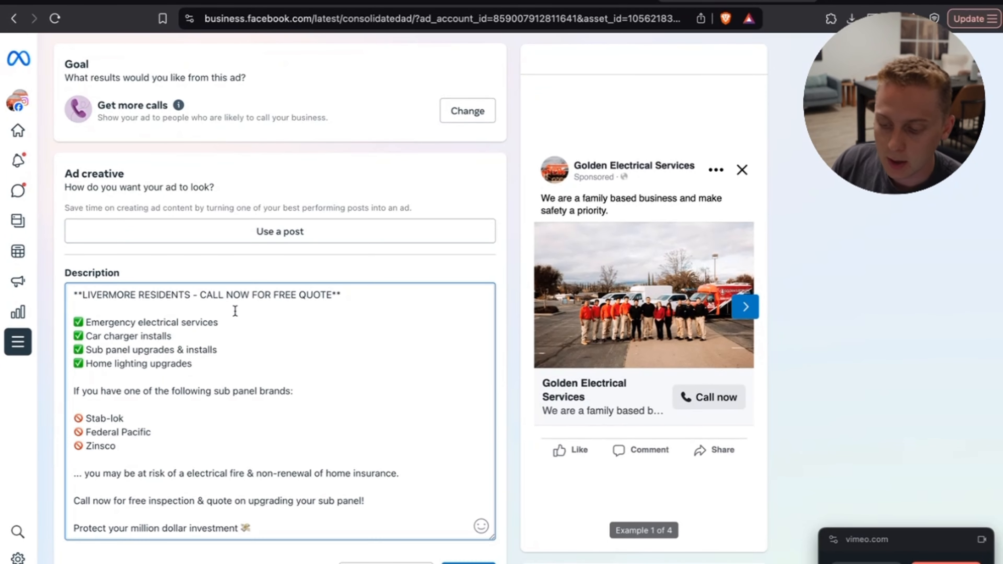
Examine the new description's opening line, service list, sub panel brands and home insurance risk statement
triple_click(132, 296)
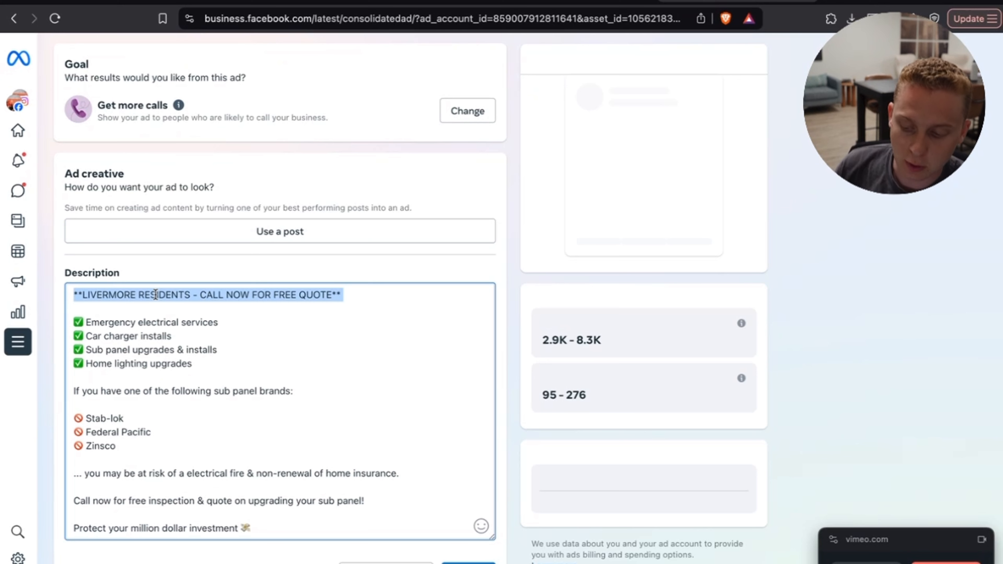
left_click(155, 295)
left_click(355, 294)
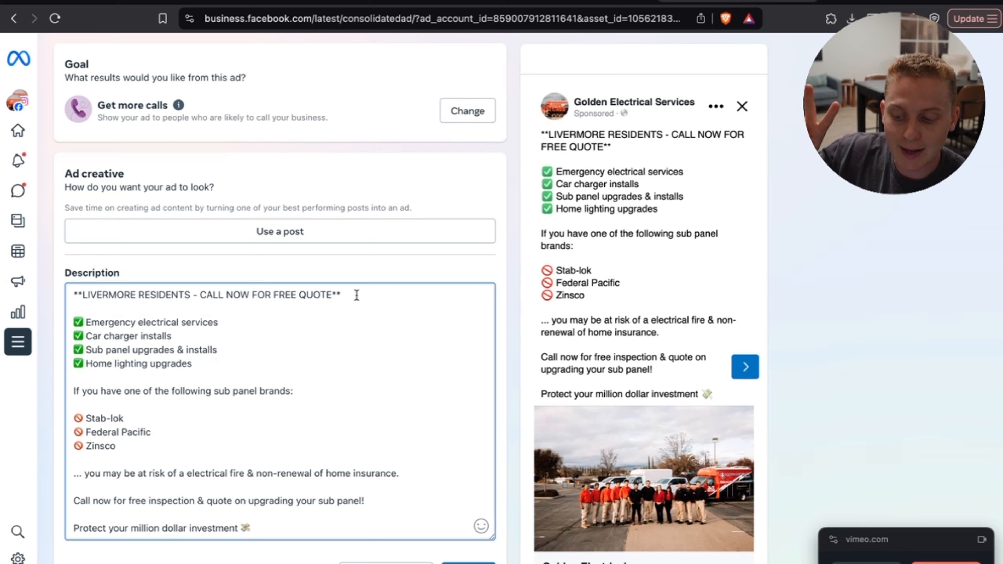
left_click(237, 323)
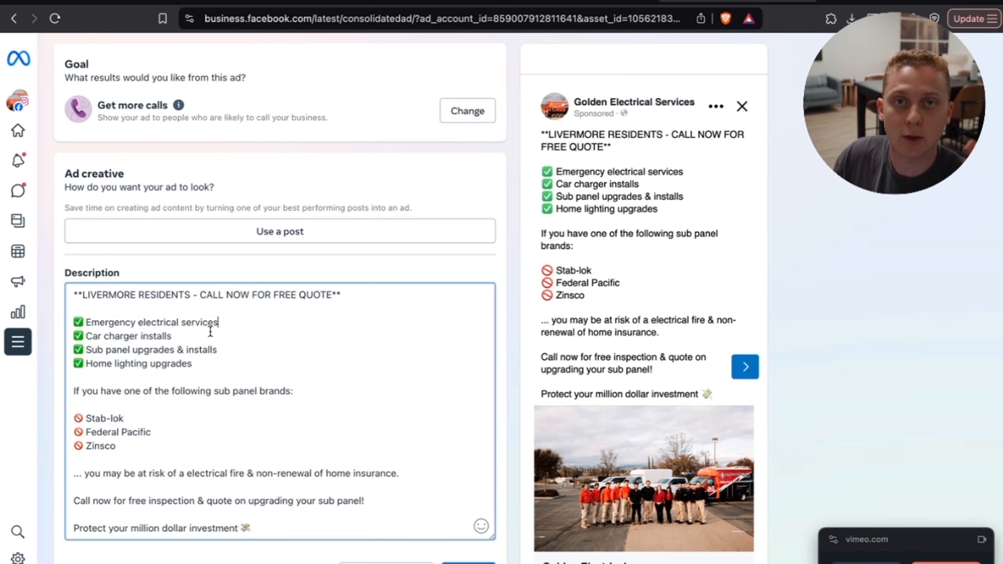
left_click(162, 414)
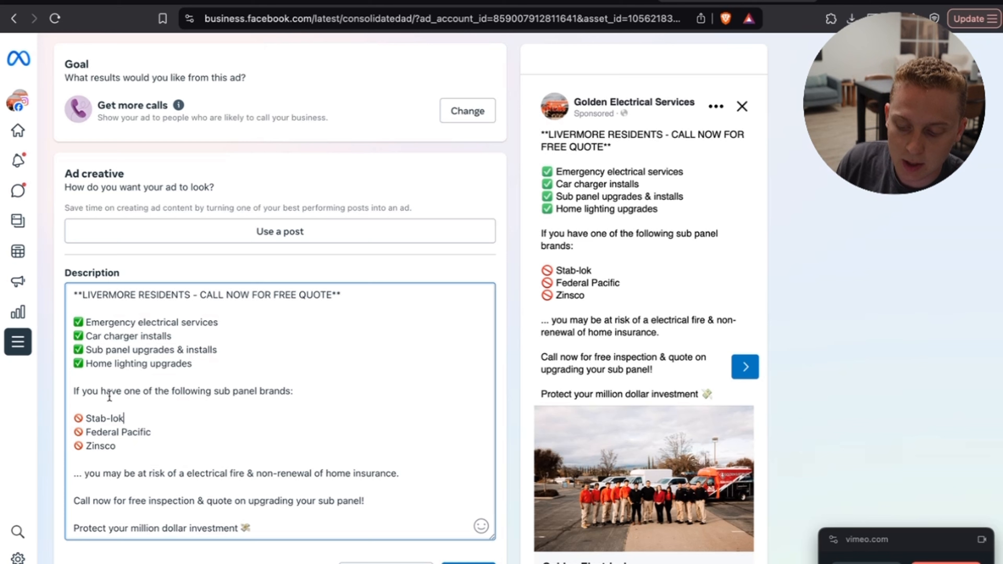
scroll(103, 439, "down", 2)
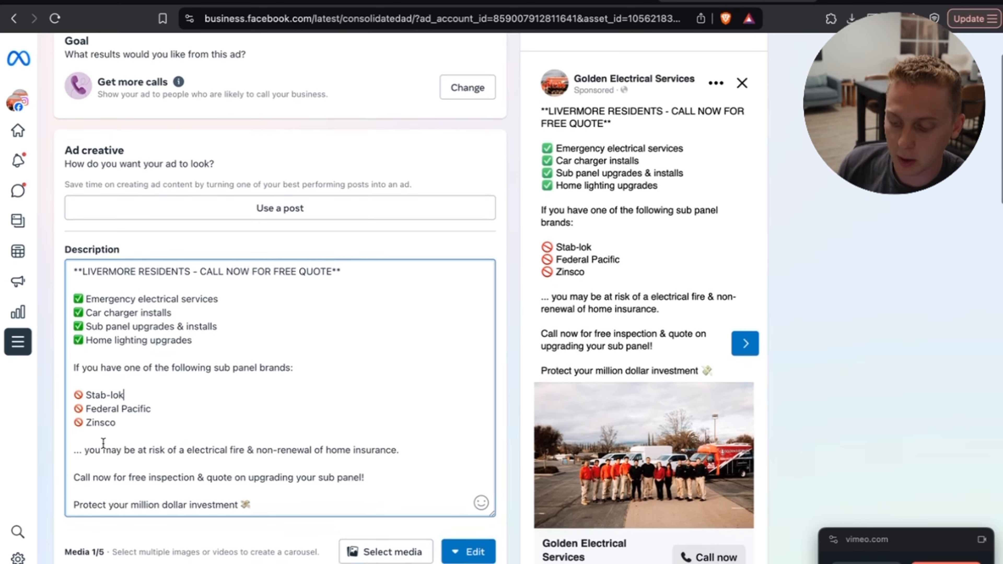
left_click(408, 447)
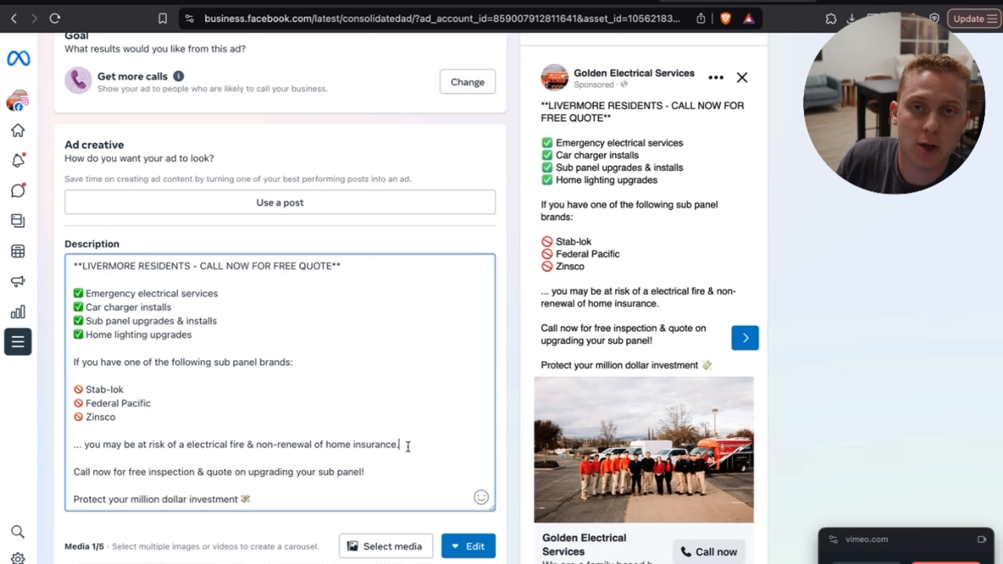
Replace the ad's team photo with the 0:42 "Installing a sub panel" video from the ad account's media
scroll(322, 382, "down", 2)
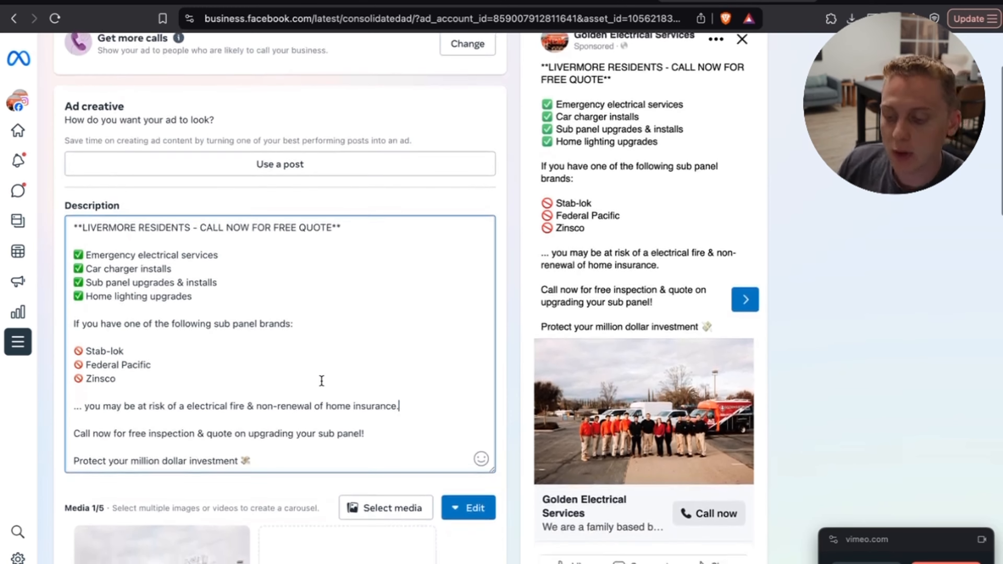
scroll(321, 381, "down", 5)
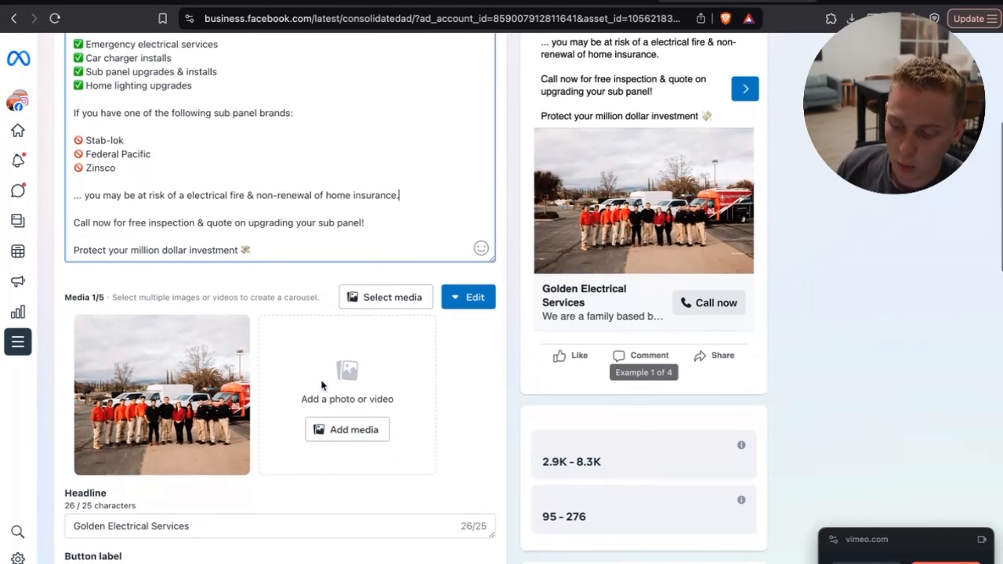
left_click(367, 297)
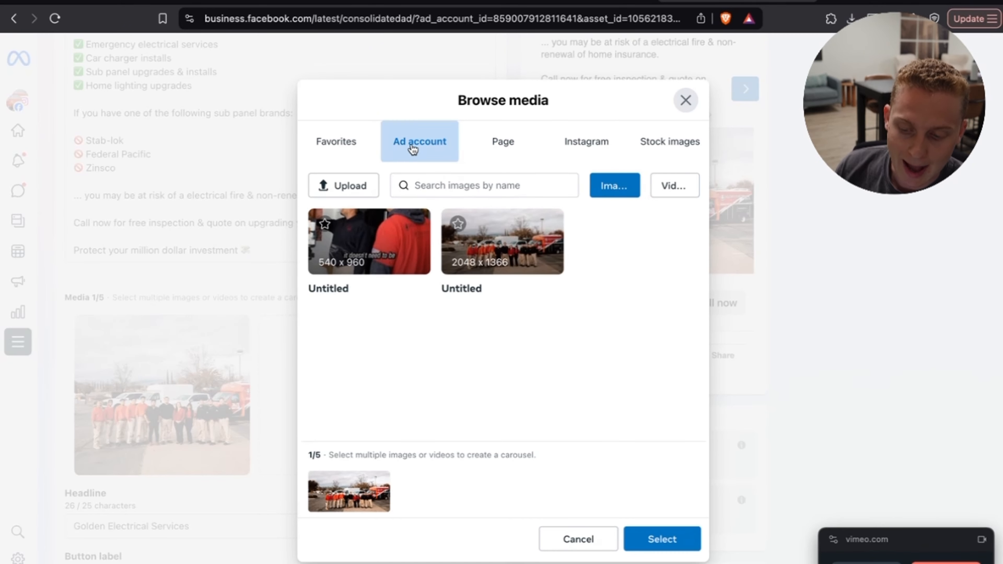
left_click(667, 187)
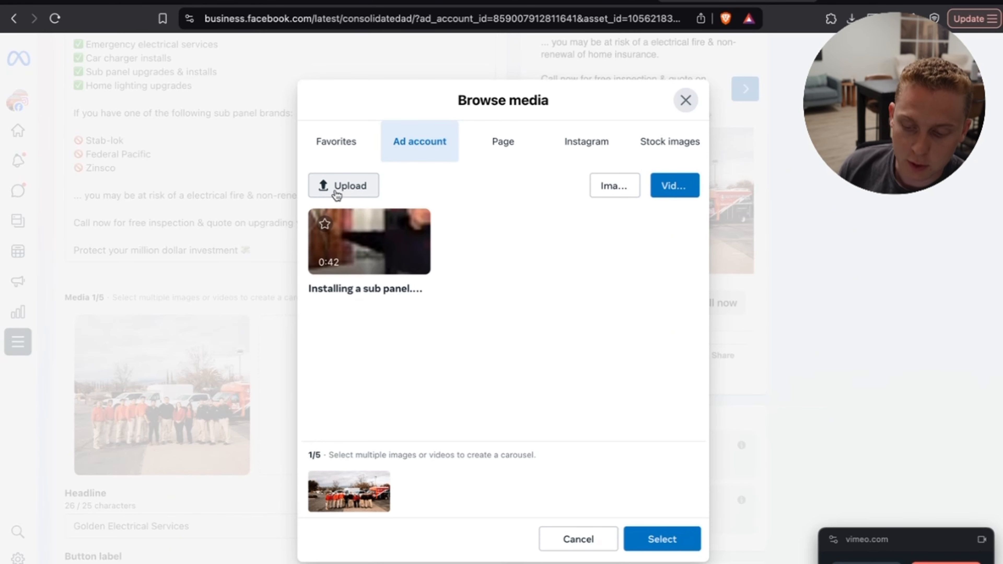
left_click(370, 253)
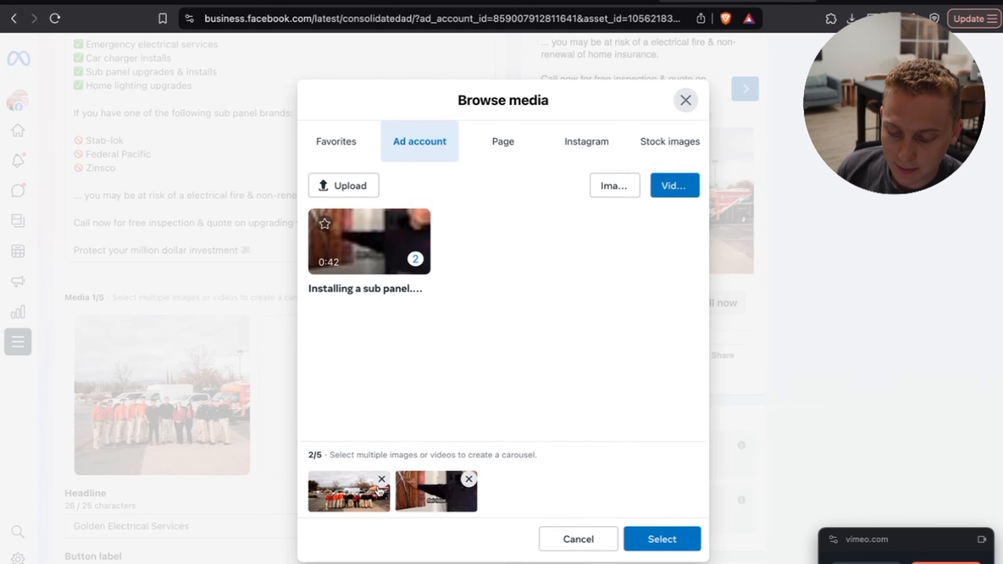
left_click(382, 479)
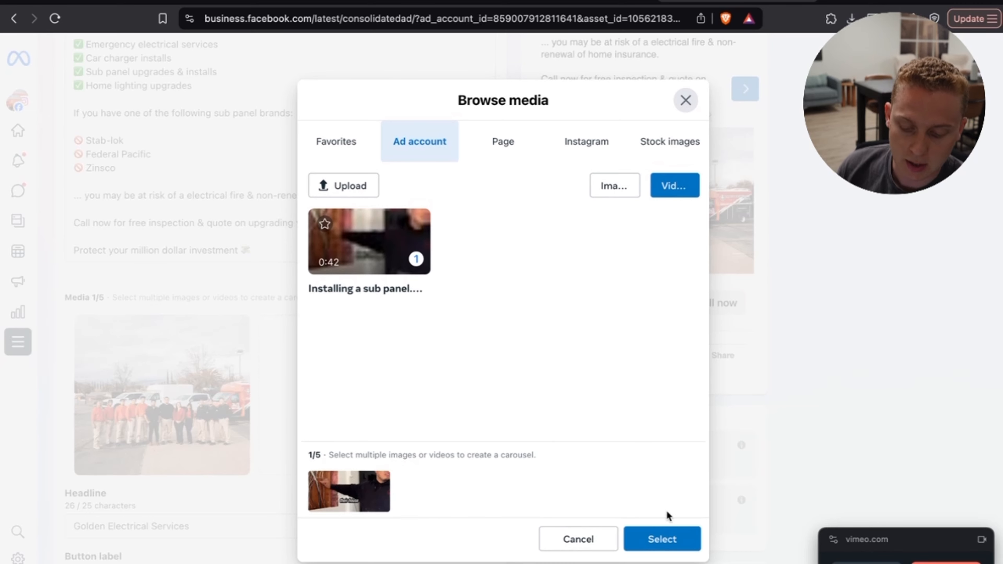
left_click(653, 538)
Set the video's thumbnail to the third suggested frame, showing two men including one in a red shirt
scroll(396, 381, "down", 1)
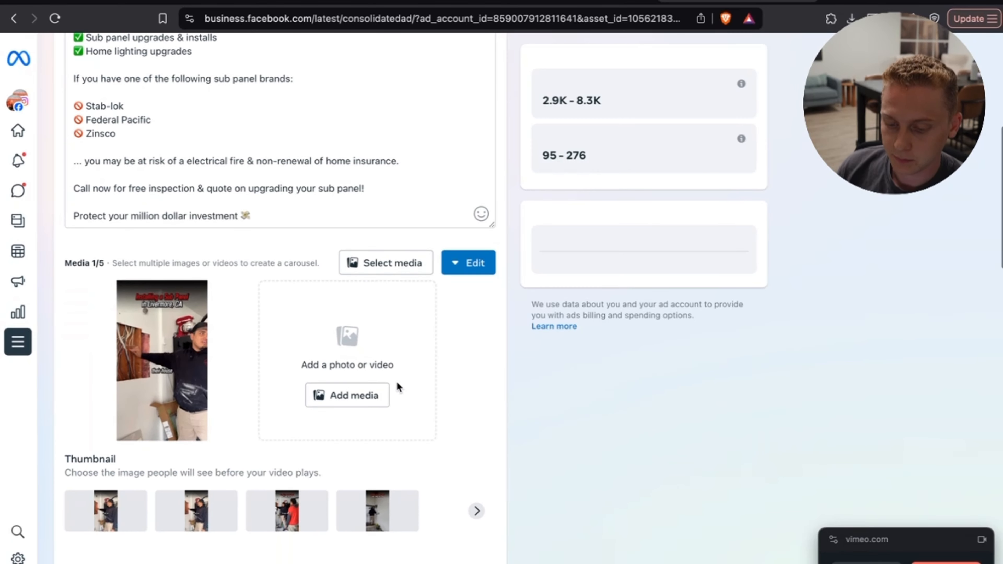
scroll(396, 381, "up", 5)
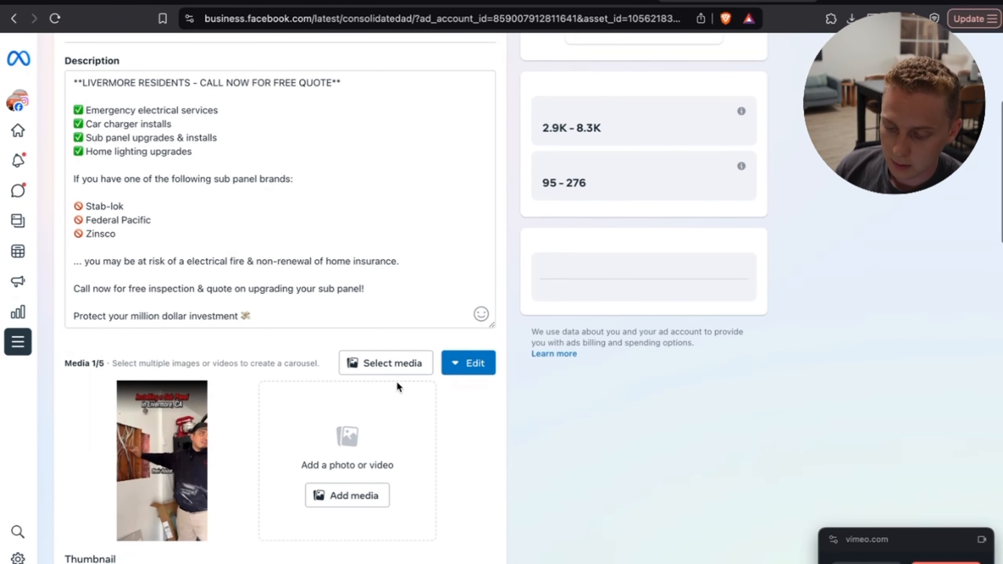
scroll(396, 381, "up", 6)
scroll(397, 381, "down", 3)
scroll(396, 386, "up", 4)
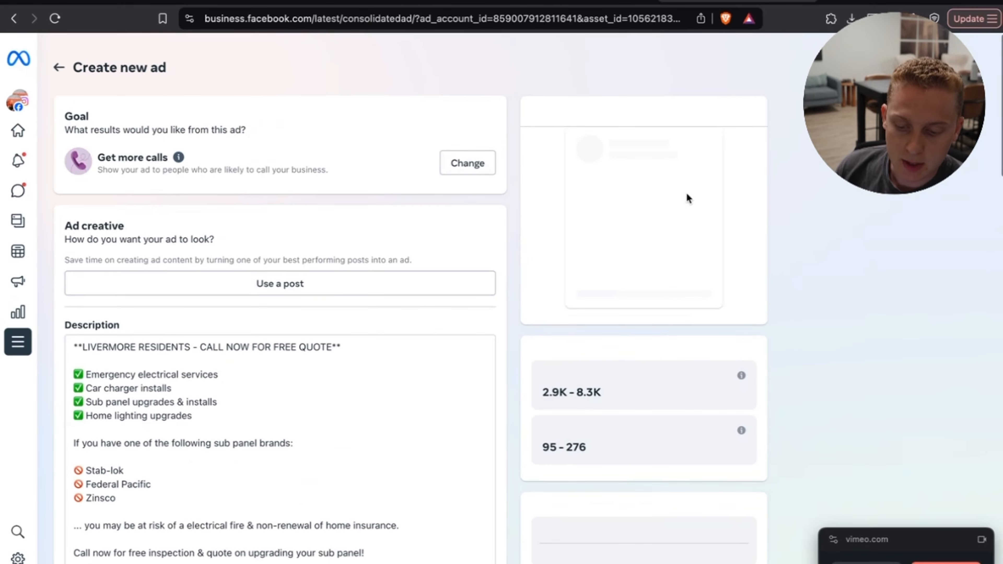
scroll(691, 252, "down", 10)
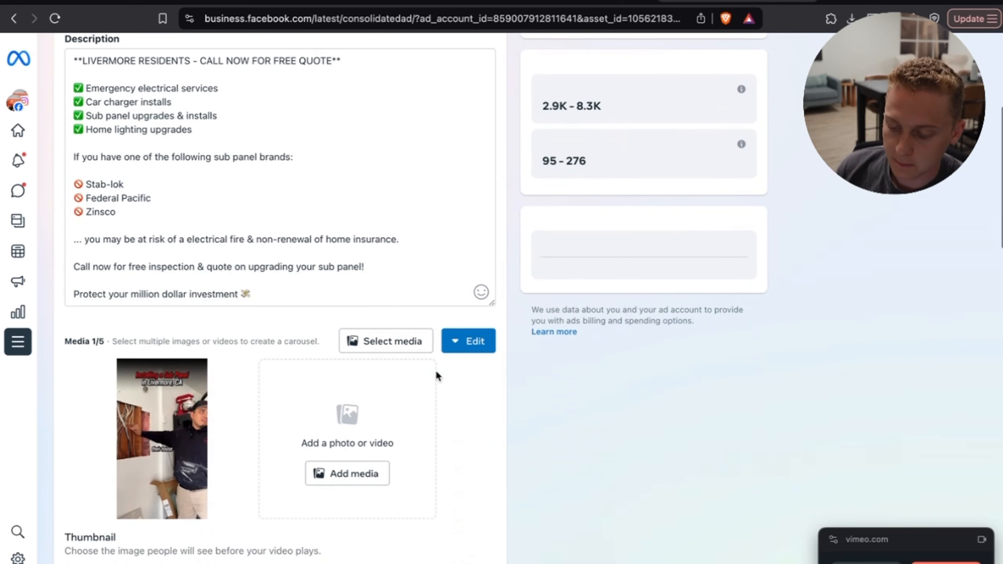
scroll(437, 375, "down", 10)
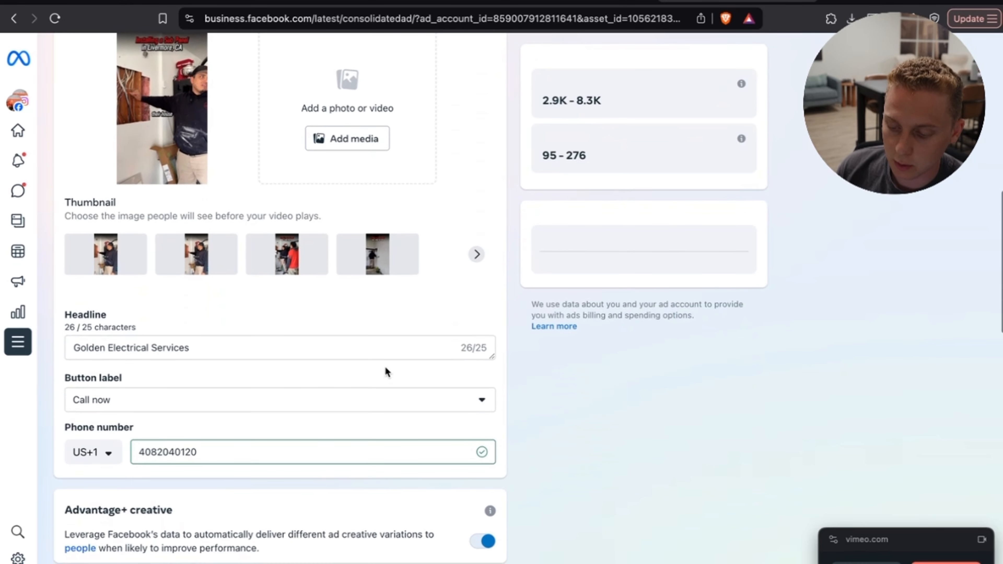
scroll(132, 350, "up", 2)
left_click(135, 350)
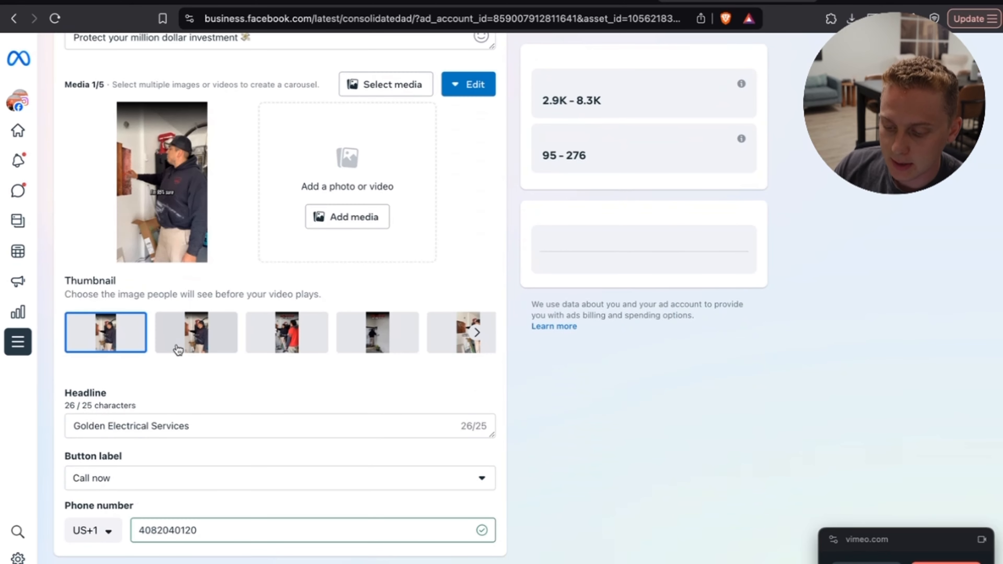
left_click(186, 347)
left_click(270, 345)
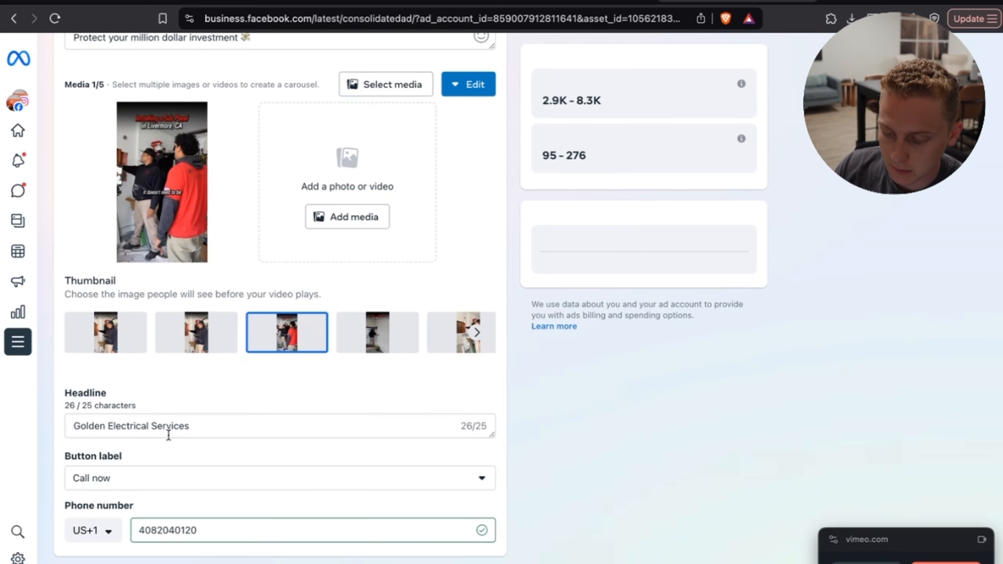
Replace the ad's headline with "CALL NOW FOR FREE QUOTE"
triple_click(166, 427)
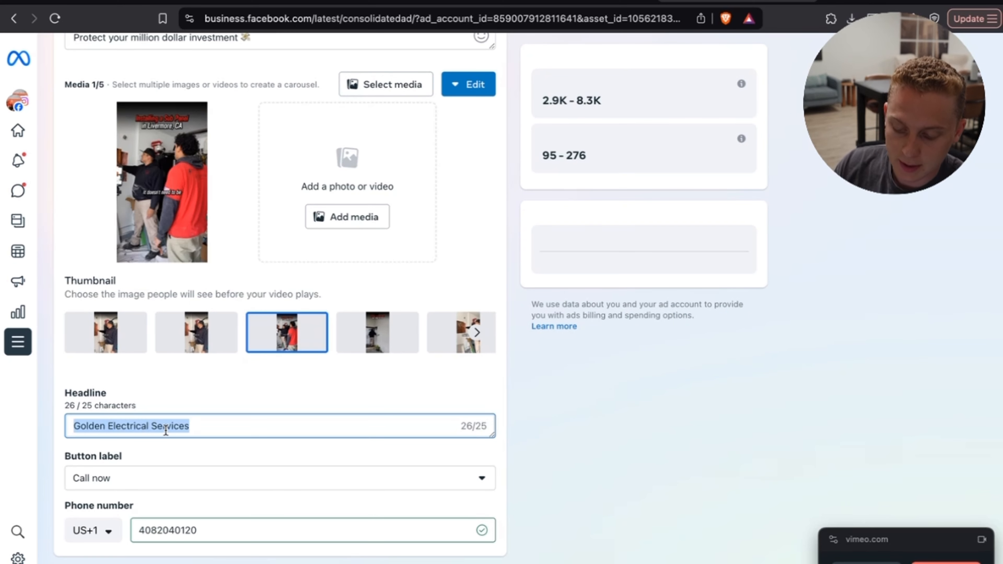
type("CALL NO")
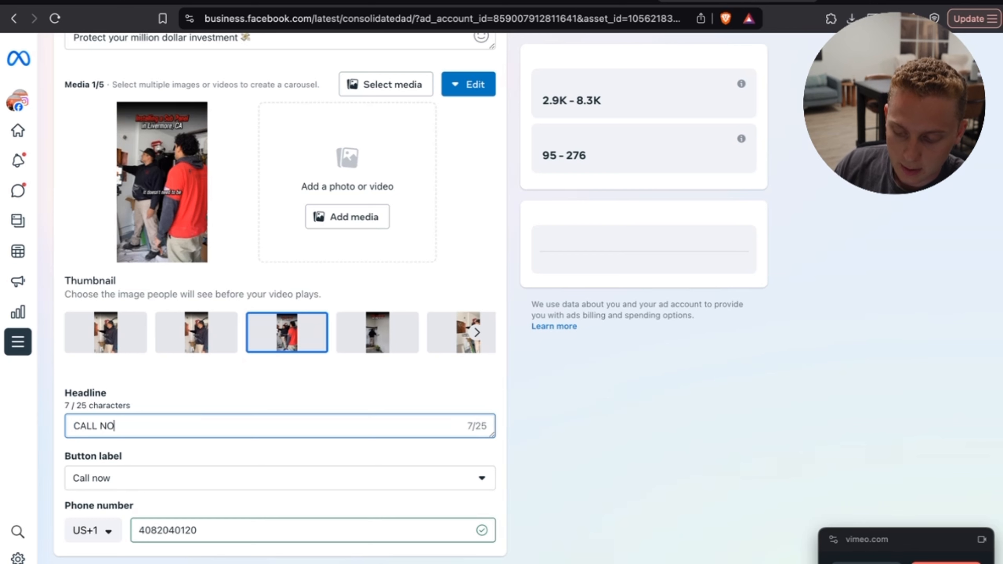
type("W FOR FREE")
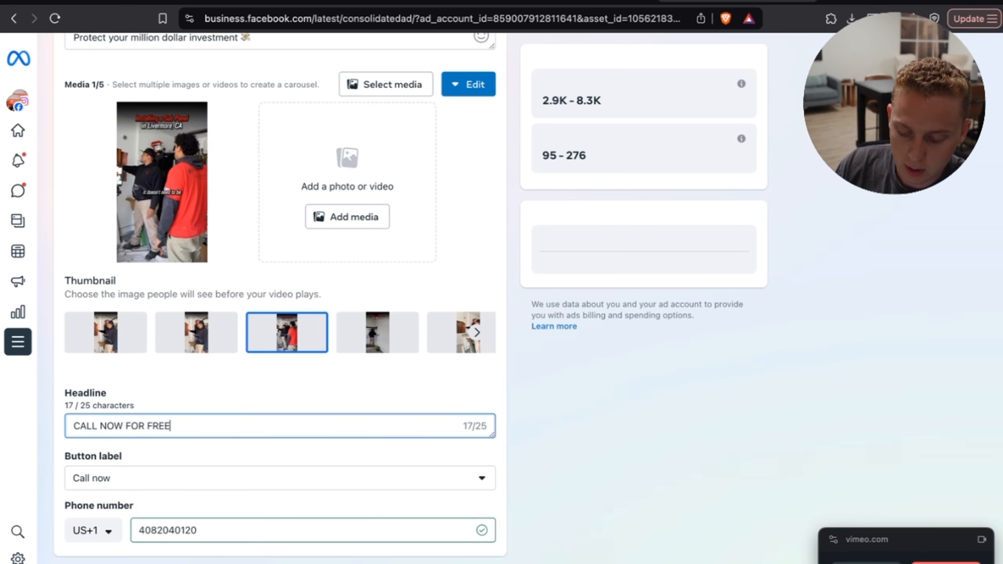
type(" QUOTE")
left_click(184, 453)
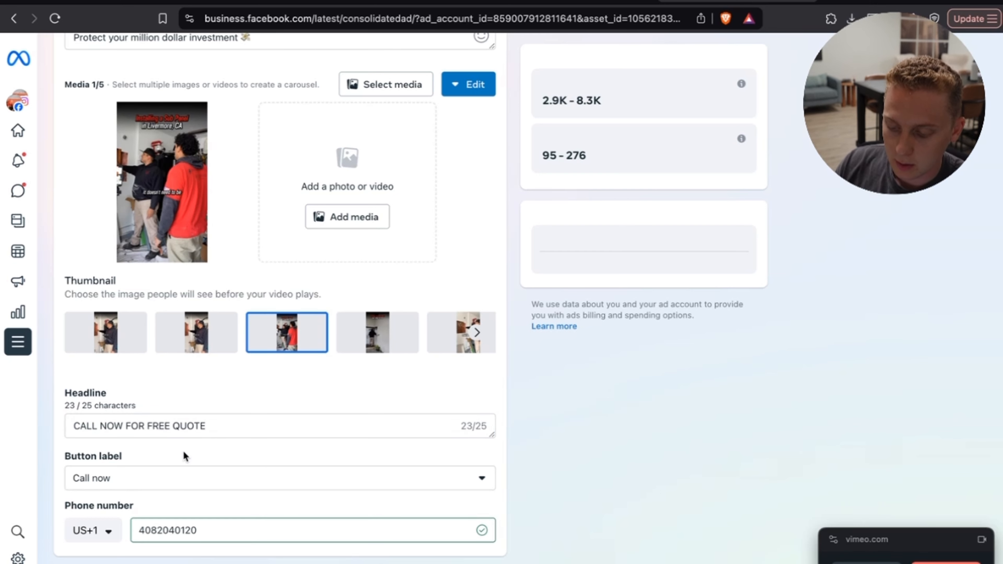
Review the ad's button label options, phone number, special ad category and preview
scroll(184, 453, "down", 2)
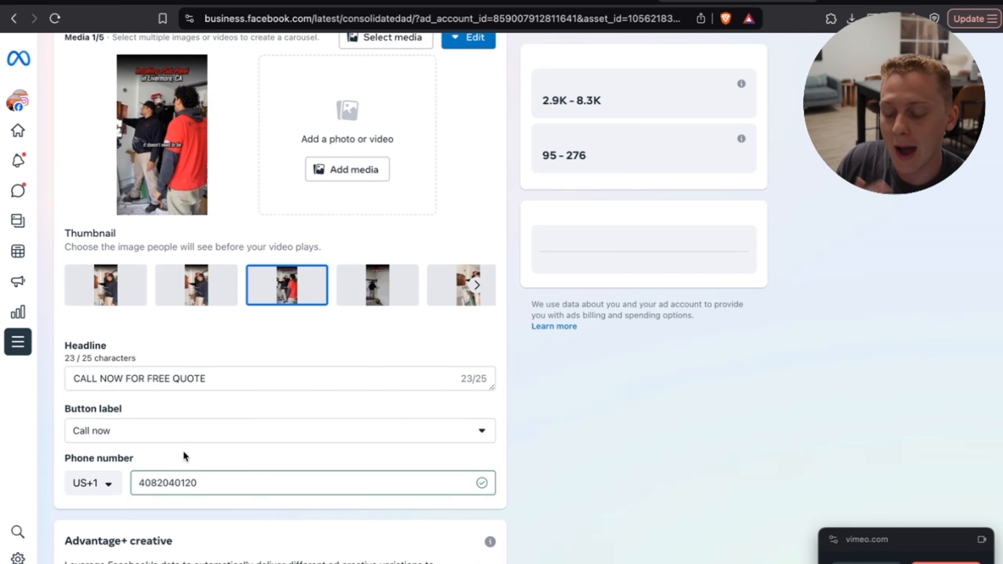
scroll(184, 453, "down", 2)
left_click(140, 393)
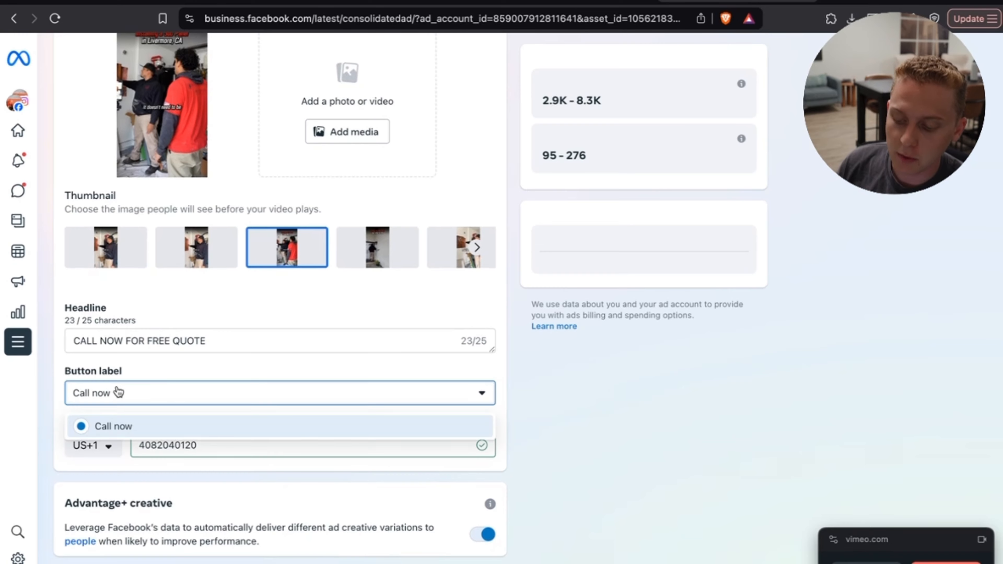
left_click(140, 393)
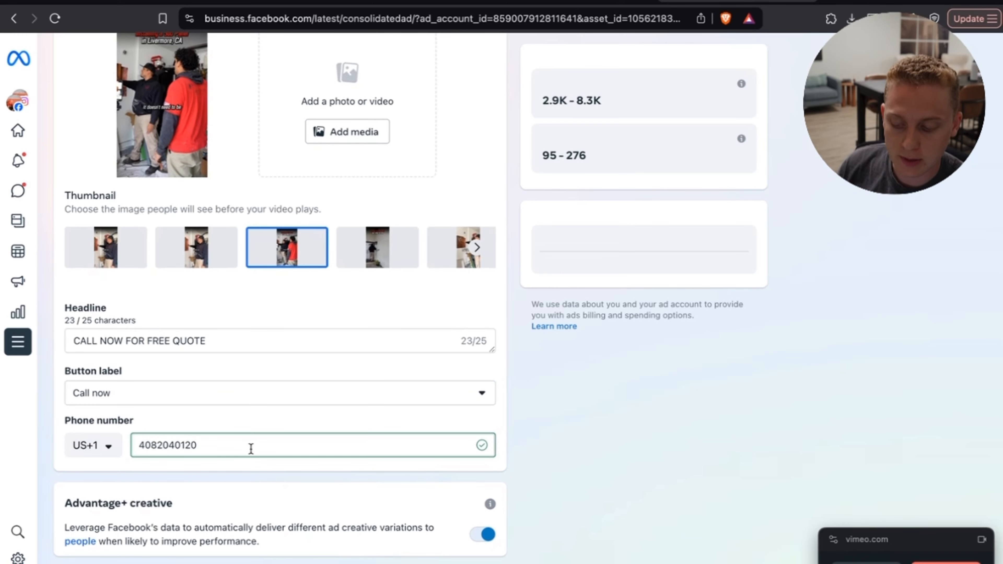
scroll(196, 451, "down", 5)
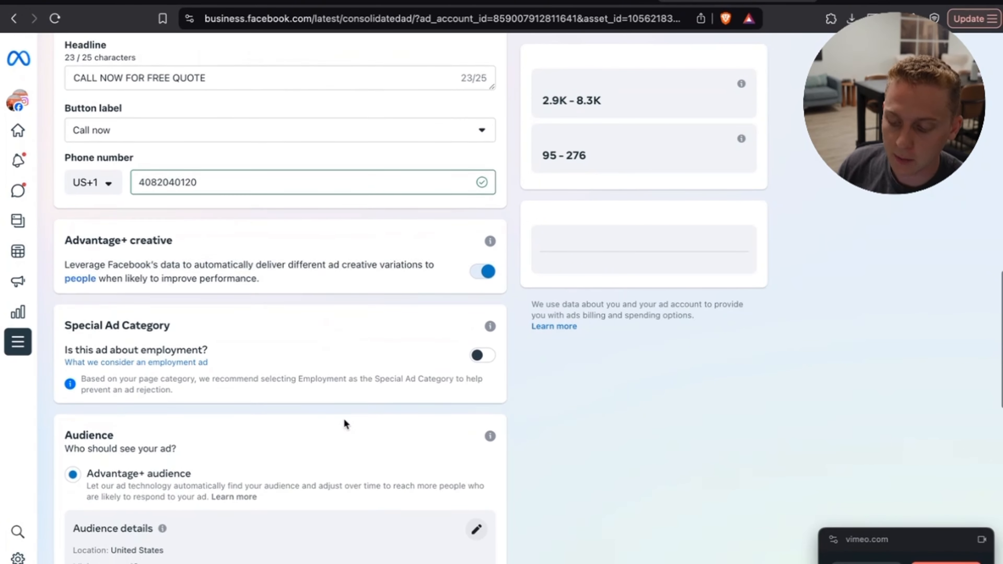
scroll(344, 419, "up", 20)
scroll(344, 419, "down", 20)
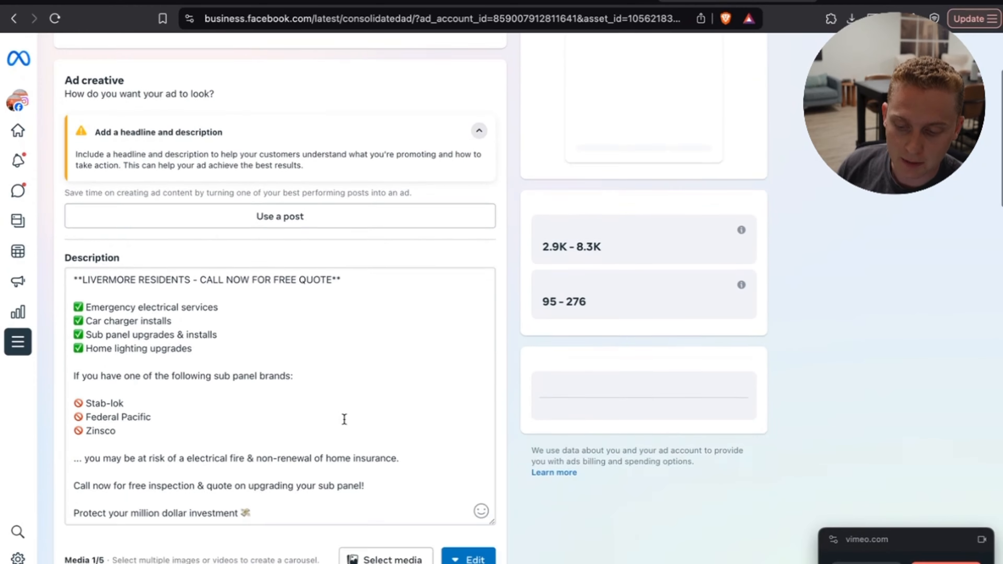
scroll(344, 422, "up", 15)
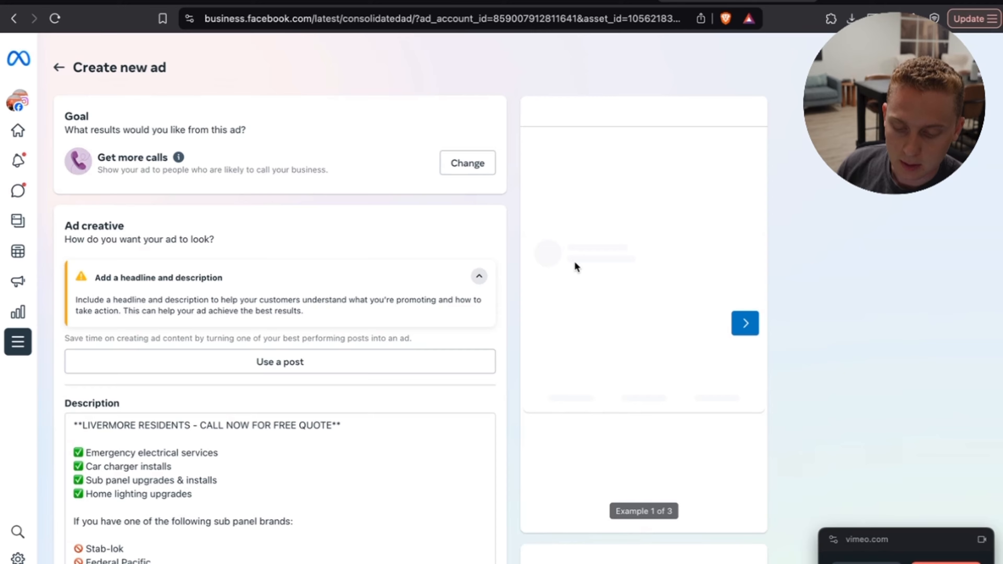
scroll(553, 266, "down", 15)
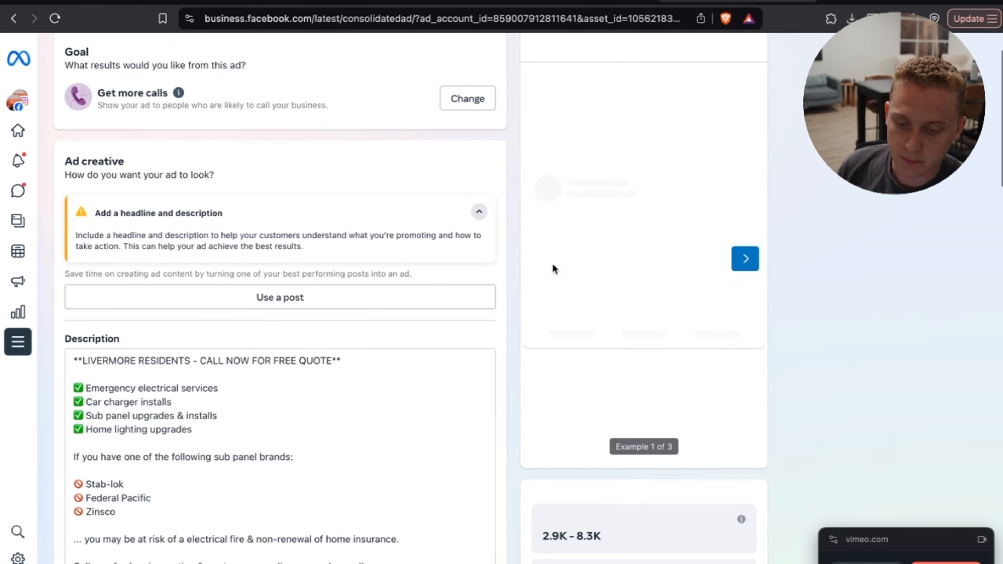
Switch the audience to People you choose through targeting and set its minimum age to 28
scroll(435, 325, "down", 14)
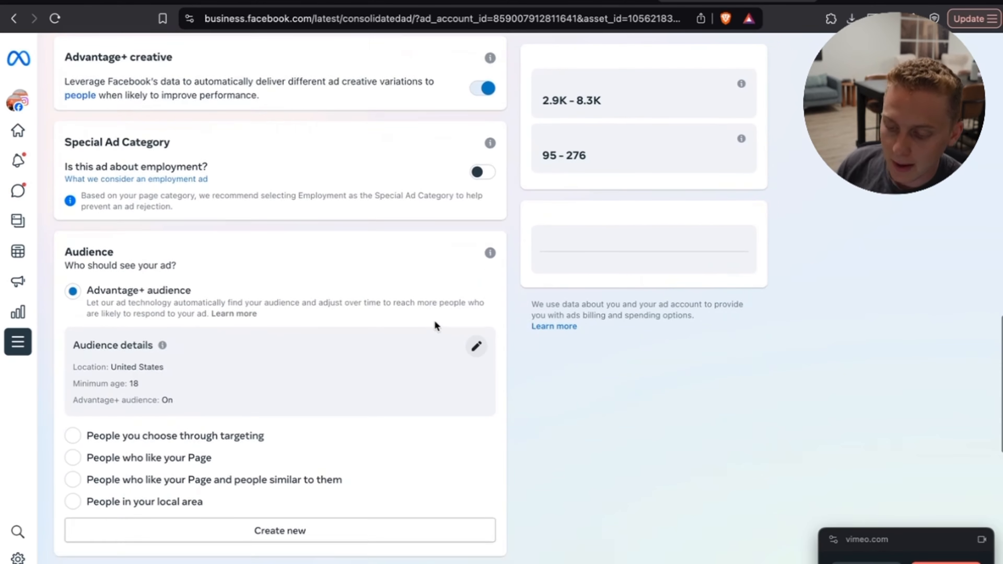
scroll(295, 79, "up", 5)
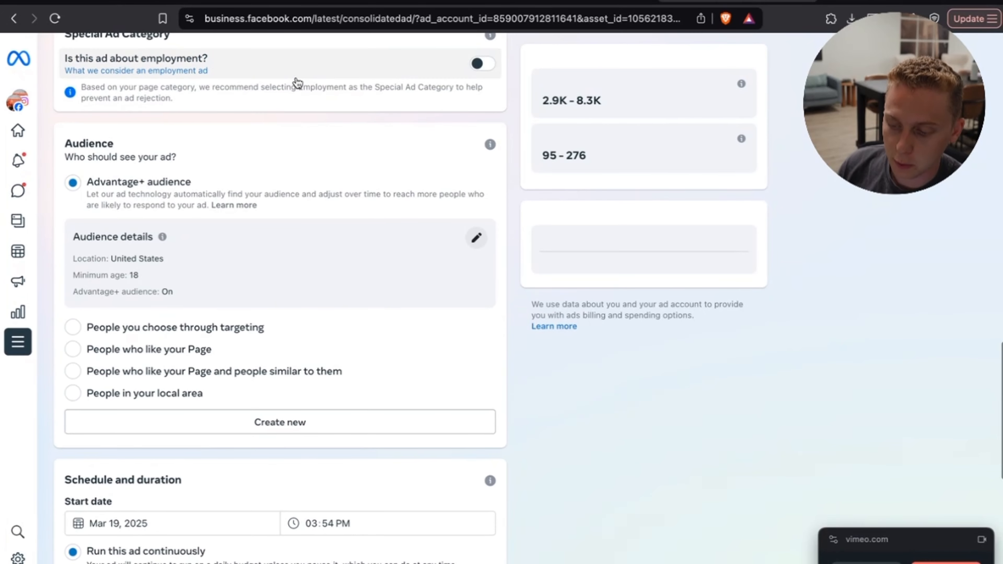
left_click(194, 330)
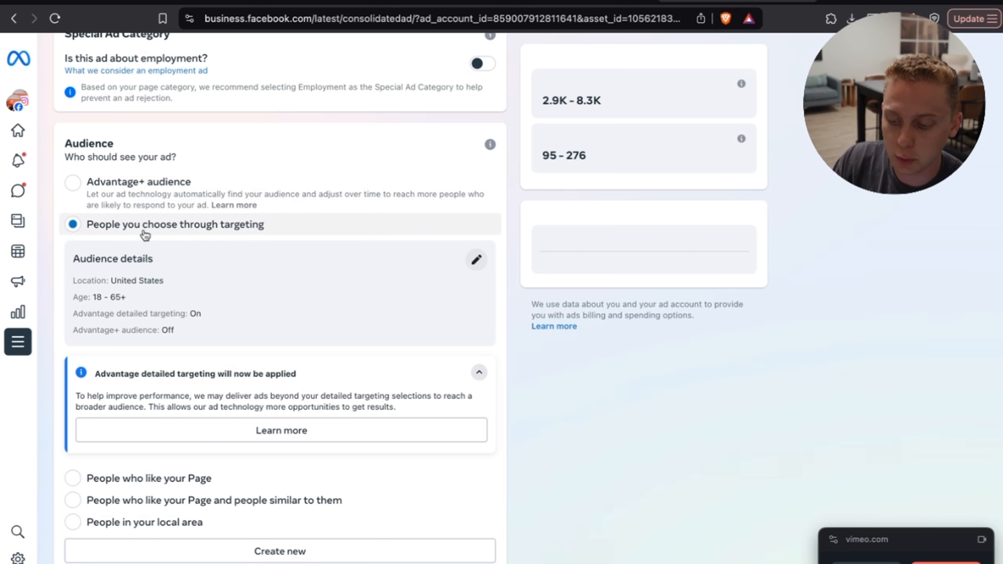
left_click(476, 260)
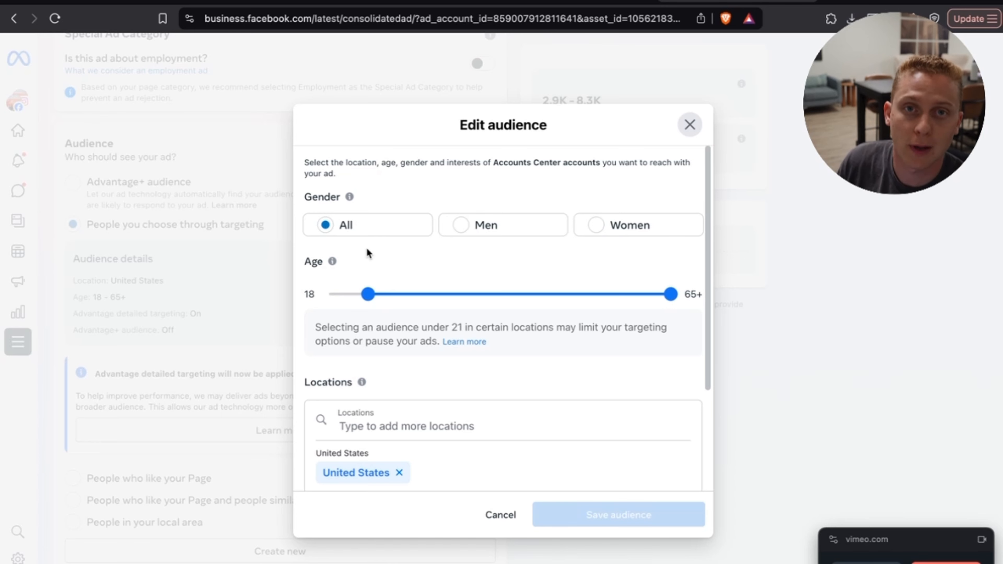
left_click_drag(368, 294, 434, 305)
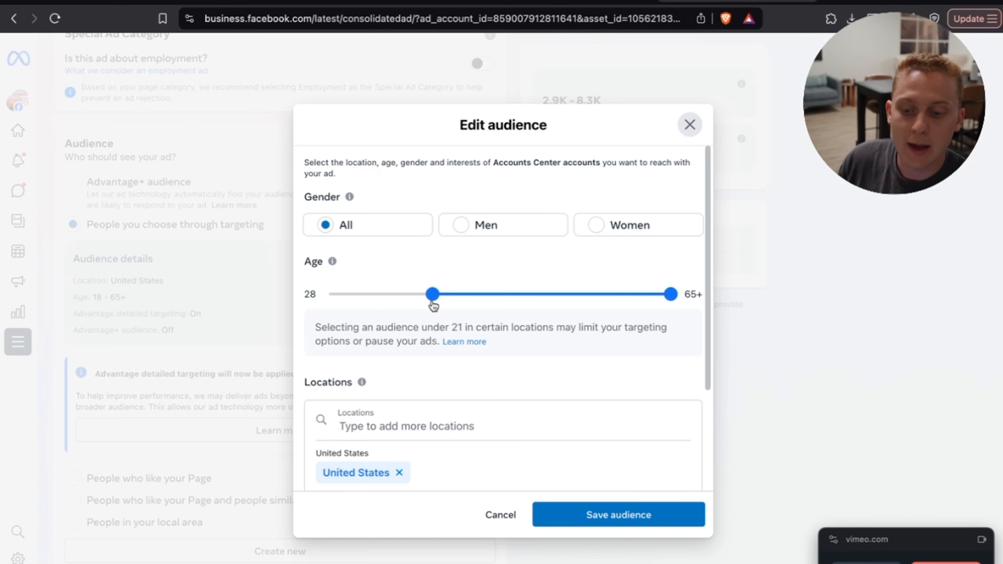
Set the audience location to Livermore, California, United States with a radius of 10 mi
scroll(434, 306, "down", 2)
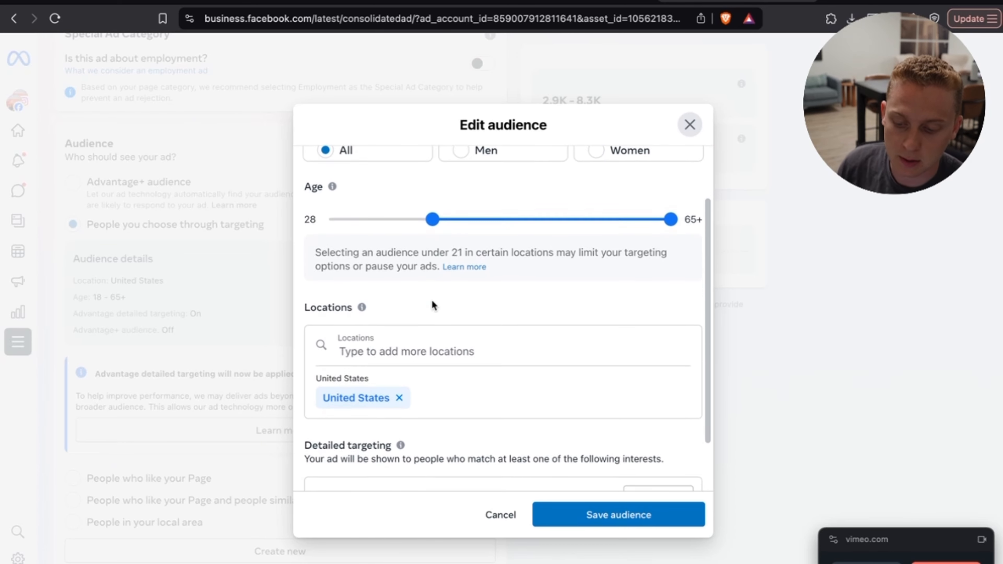
left_click(400, 350)
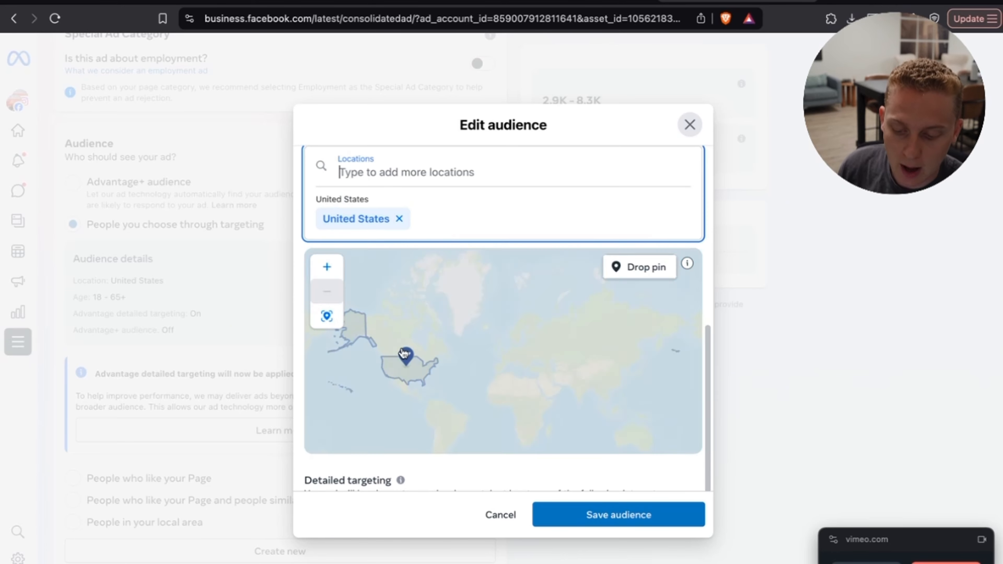
type("livermore")
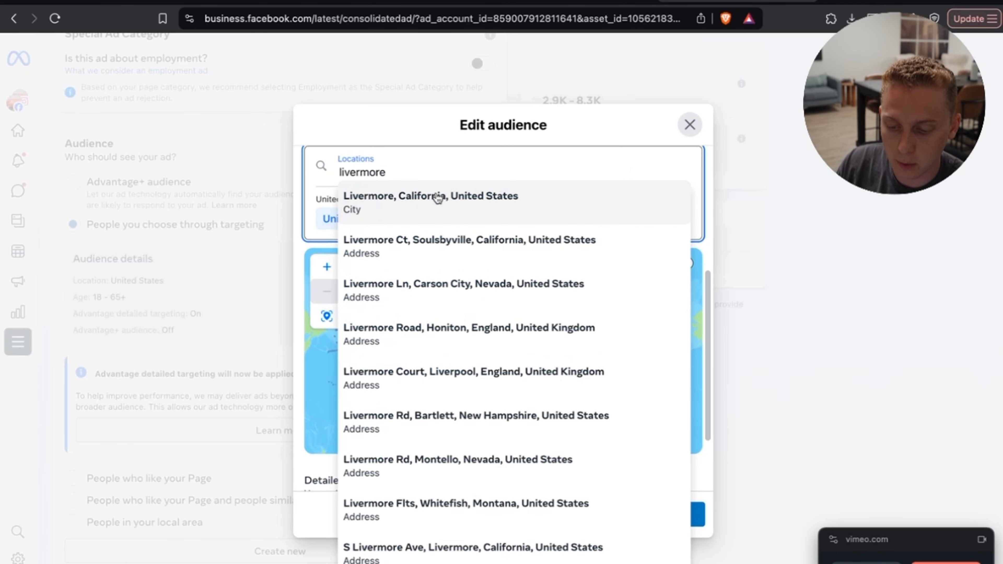
left_click(443, 200)
scroll(389, 255, "down", 3)
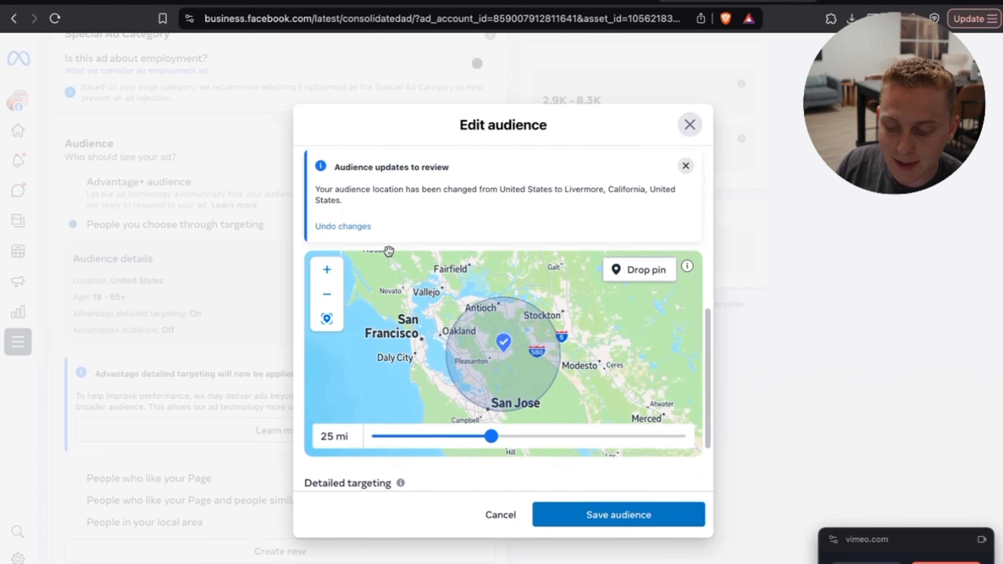
left_click_drag(490, 437, 374, 445)
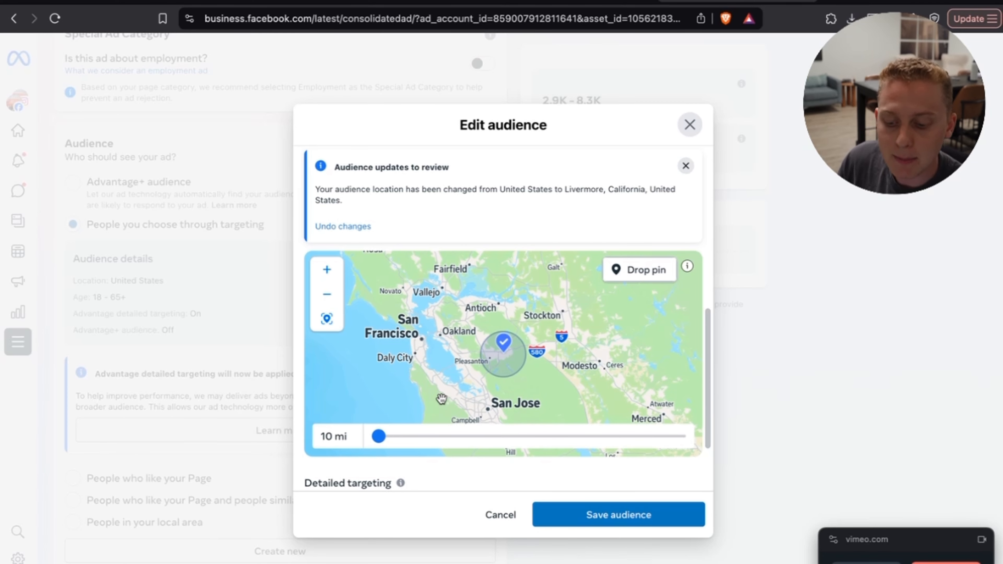
mouse_move(379, 437)
left_mouse_down()
mouse_move(440, 426)
mouse_move(377, 428)
left_mouse_up()
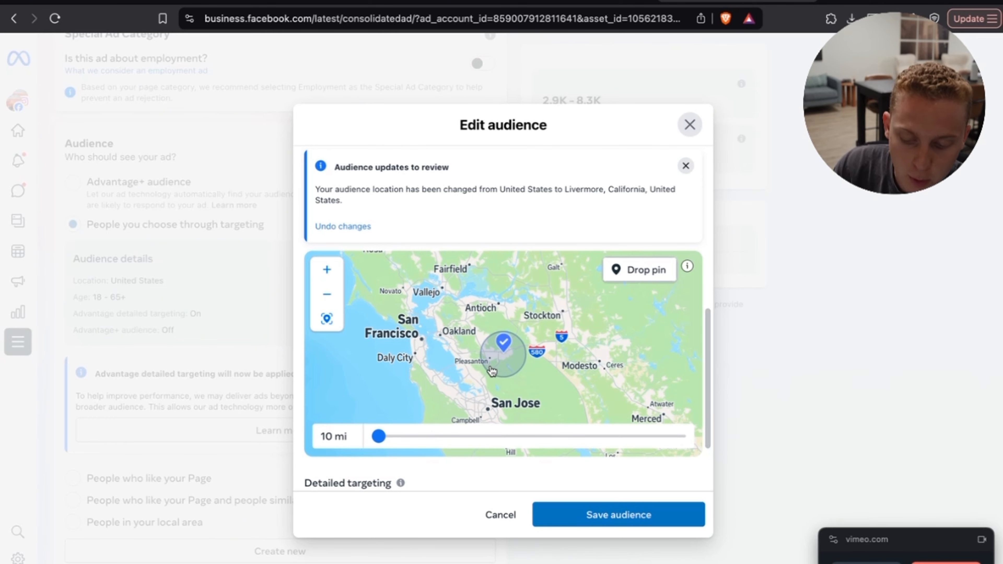
Check the location map and detailed targeting section of the Livermore audience, and save the audience
scroll(513, 439, "down", 5)
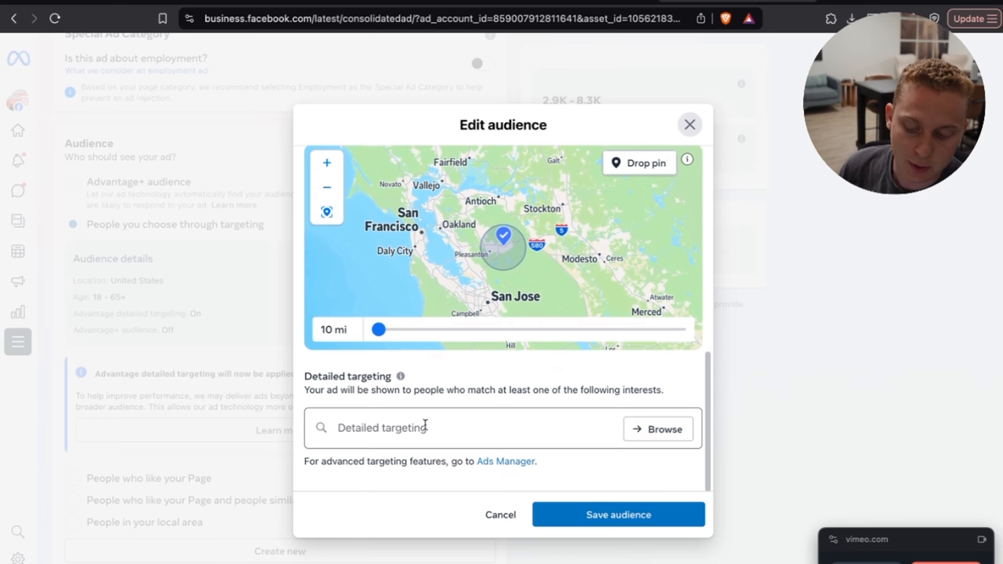
scroll(434, 389, "up", 5)
scroll(484, 300, "up", 5)
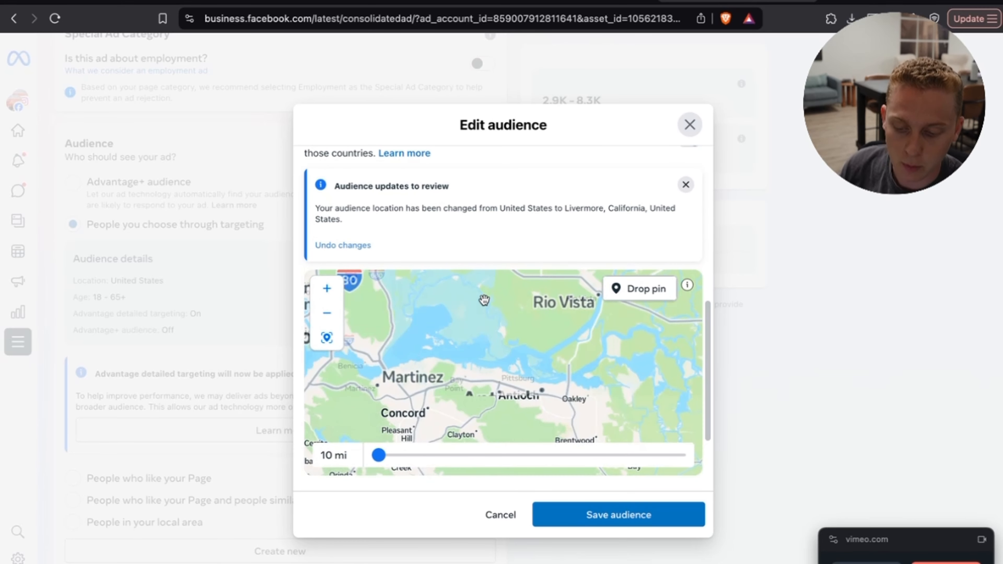
left_click(599, 516)
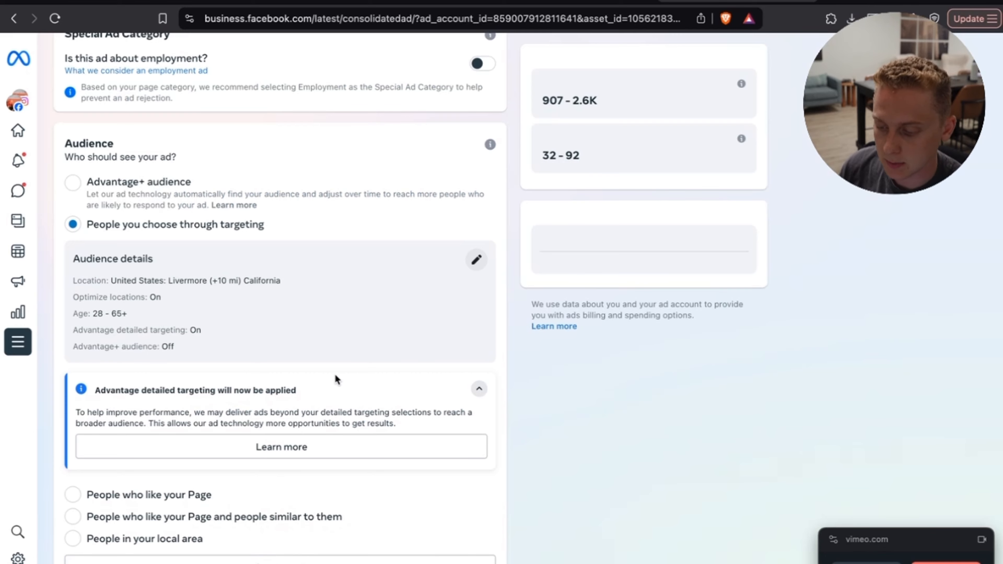
Schedule the ad to start on Mar 24, 2025 and run for 7 days, ending on Mar 31, 2025
scroll(336, 379, "down", 5)
scroll(336, 378, "down", 2)
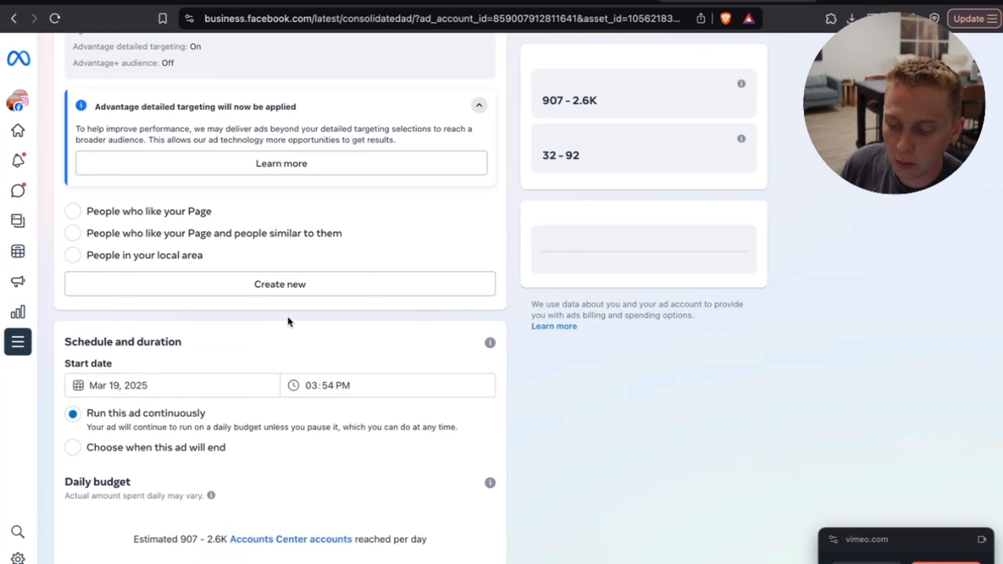
scroll(288, 316, "down", 4)
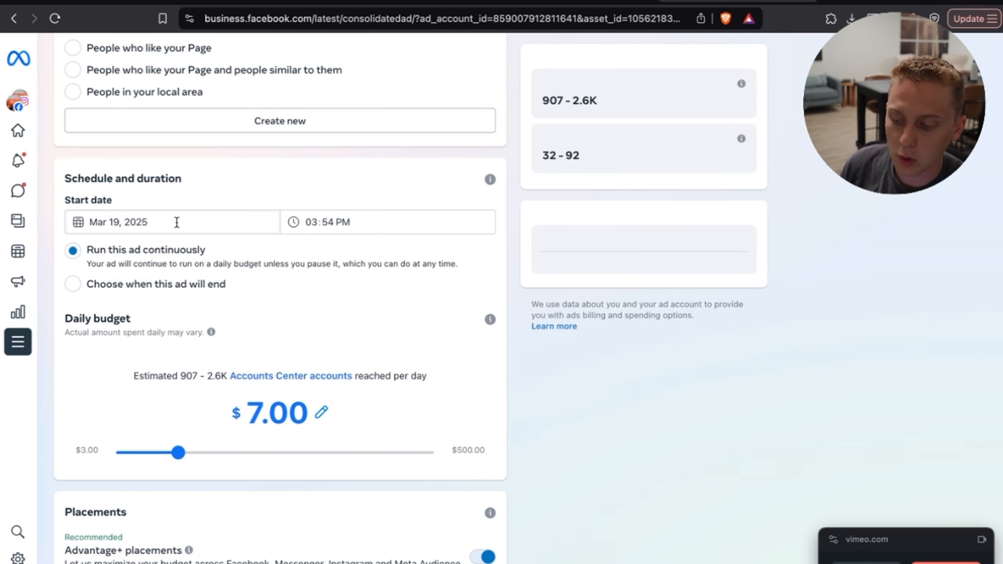
left_click(176, 222)
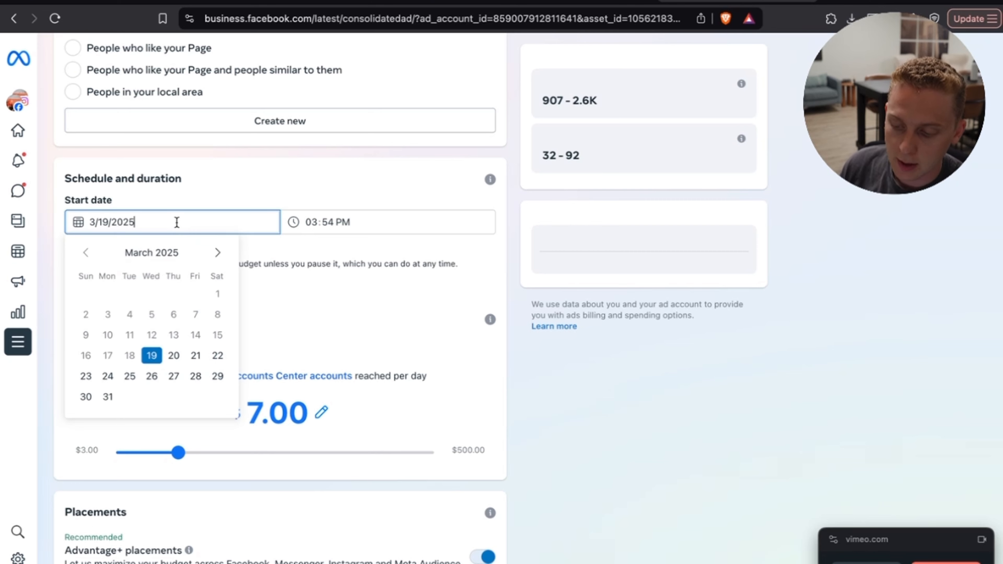
left_click(110, 373)
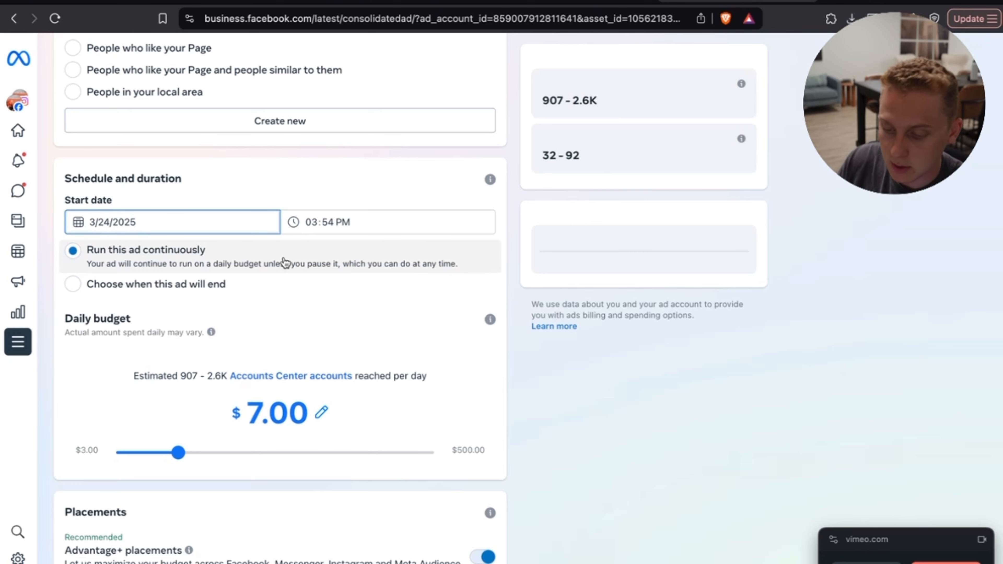
left_click(164, 286)
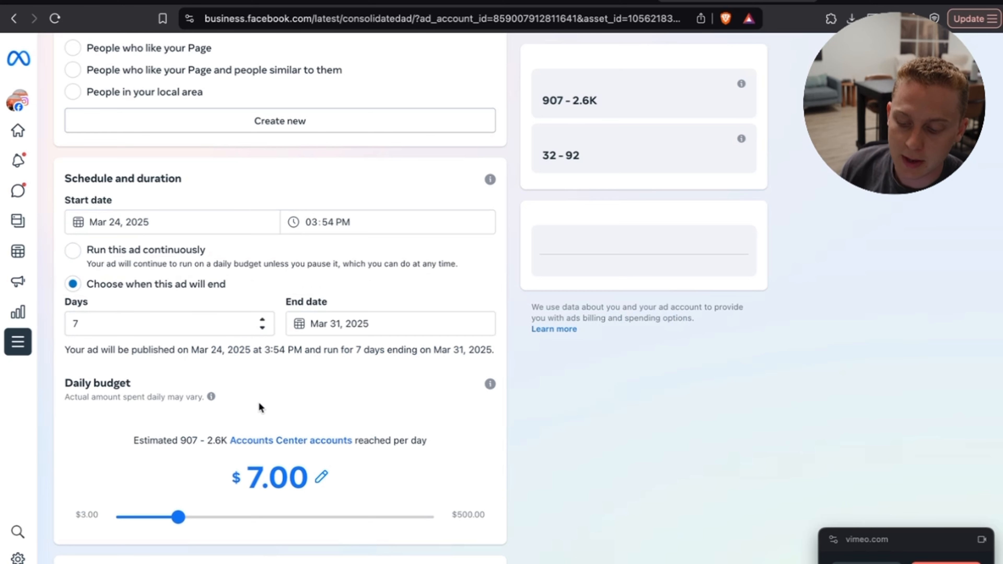
Set the ad's daily budget to $14.00
left_click(261, 480)
key("BackSpace")
type("14")
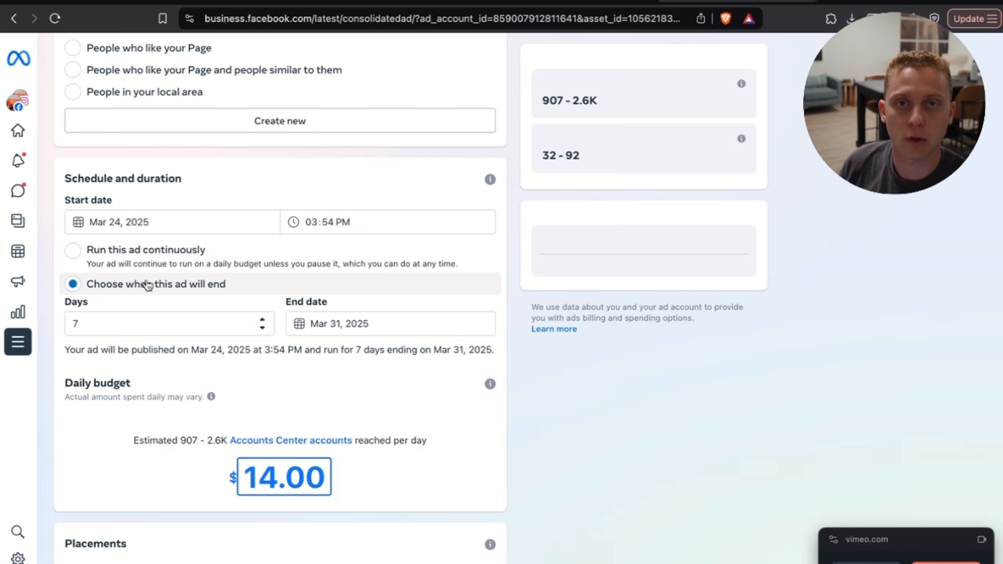
Review the ad from its description, media, thumbnail and headline through to the special ad category and audience details
scroll(148, 285, "up", 20)
scroll(448, 215, "up", 2)
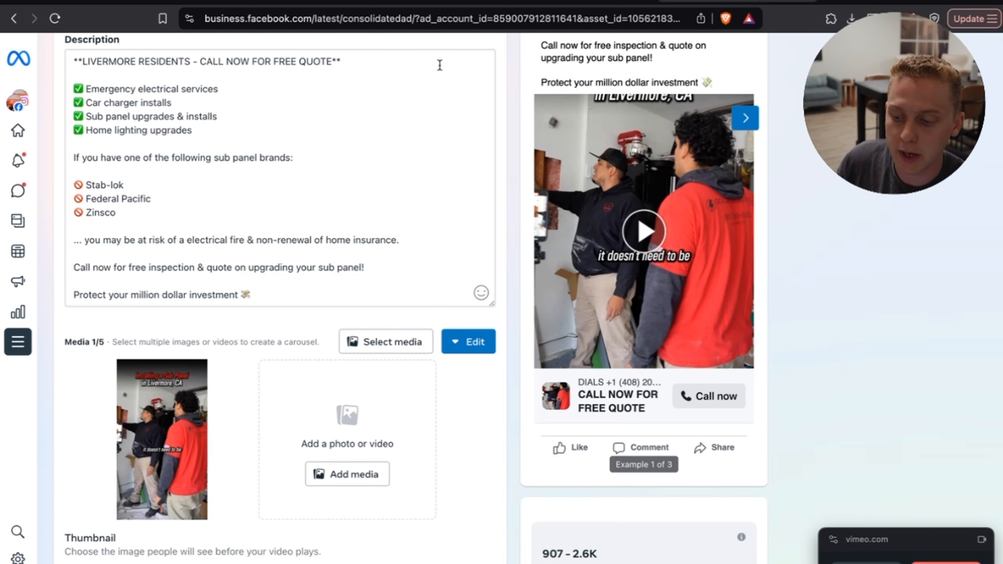
scroll(310, 135, "up", 3)
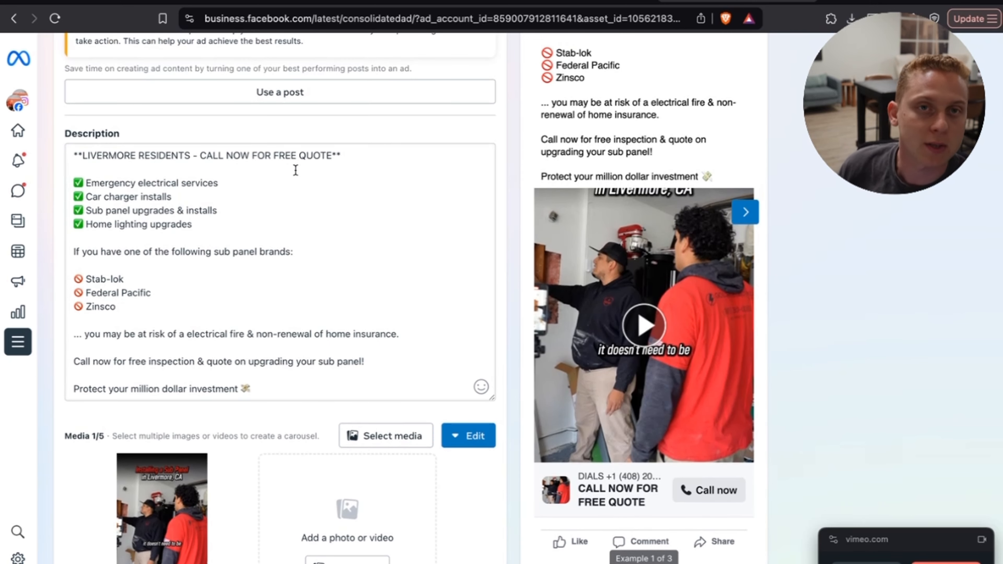
scroll(311, 288, "down", 1)
scroll(311, 287, "down", 15)
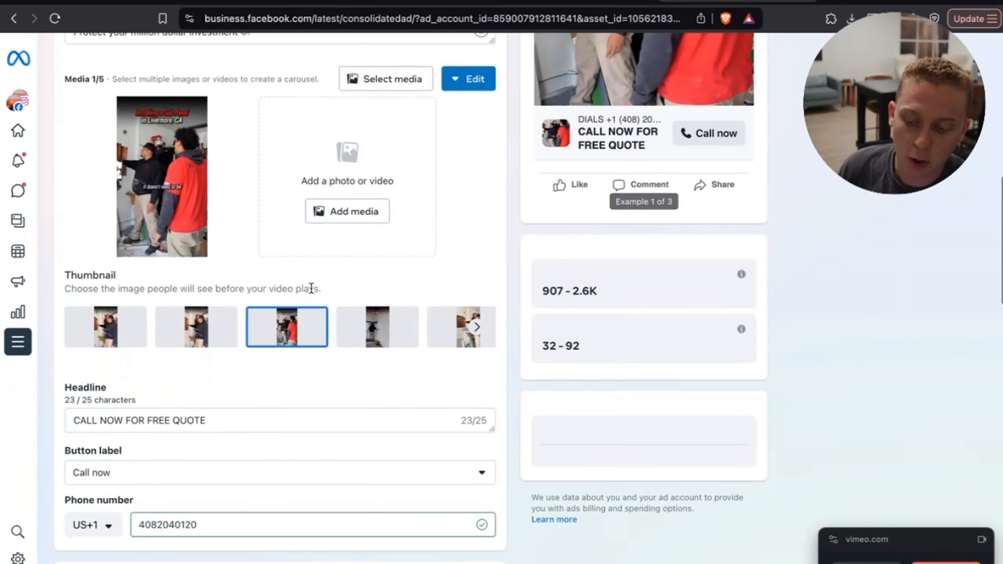
scroll(311, 290, "down", 2)
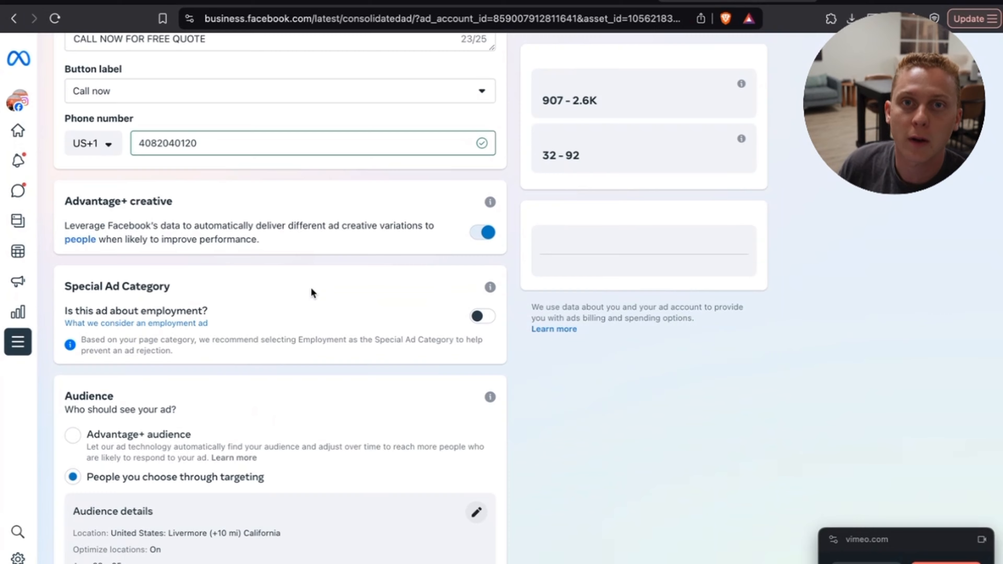
scroll(311, 289, "down", 3)
scroll(312, 291, "down", 2)
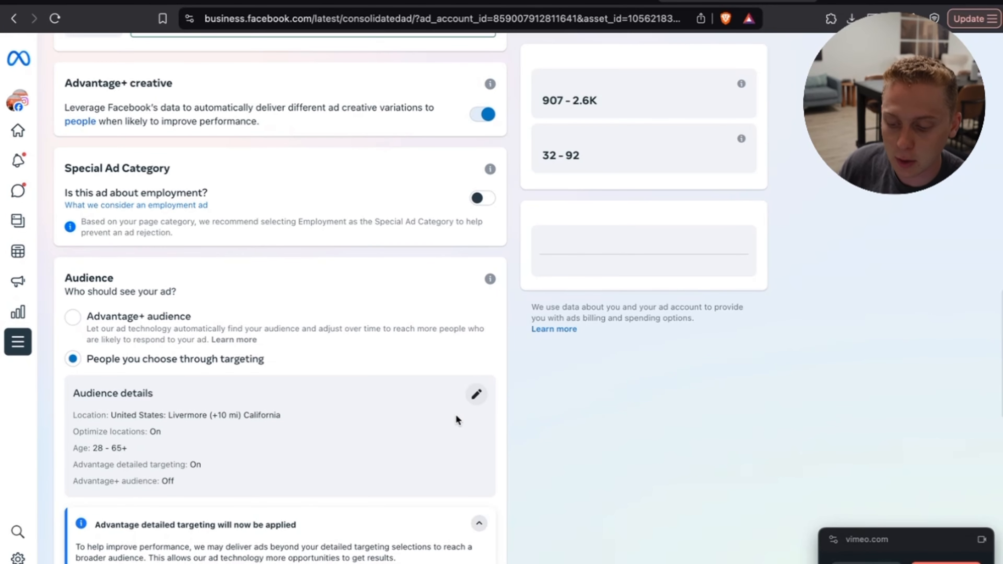
Inspect the audience's age, location and detailed targeting settings for editing, and close the audience editor without changes
left_click(477, 400)
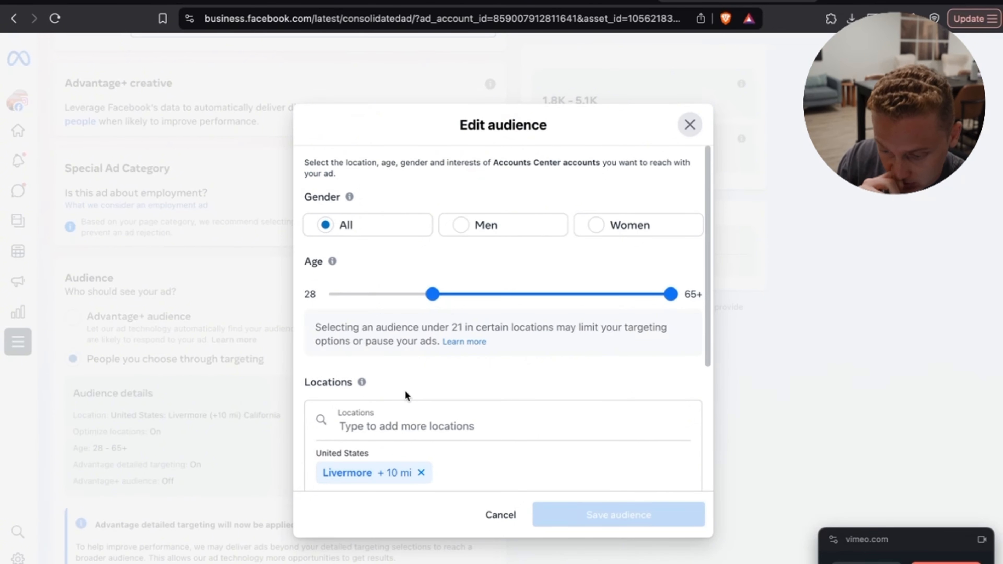
scroll(403, 403, "down", 5)
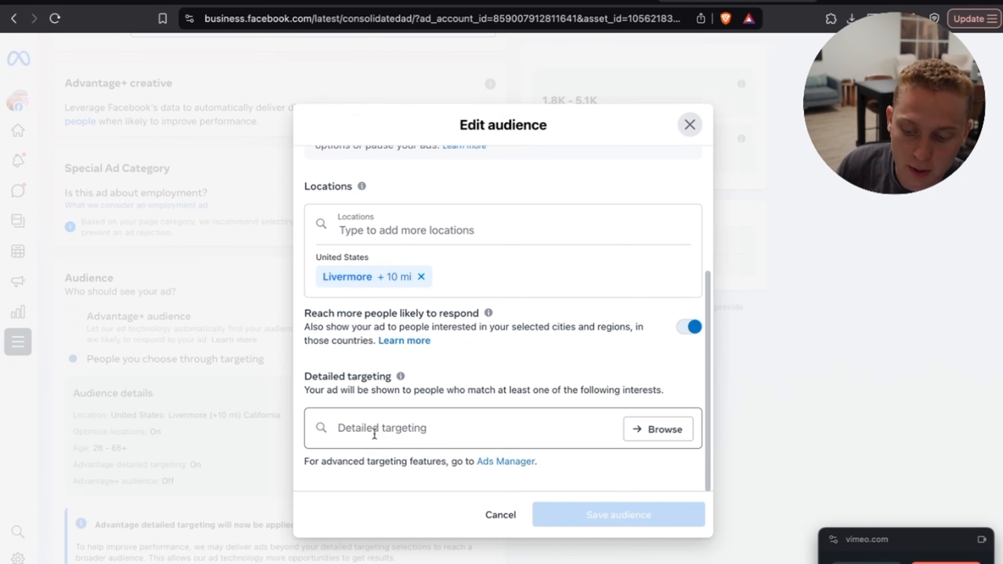
left_click(691, 122)
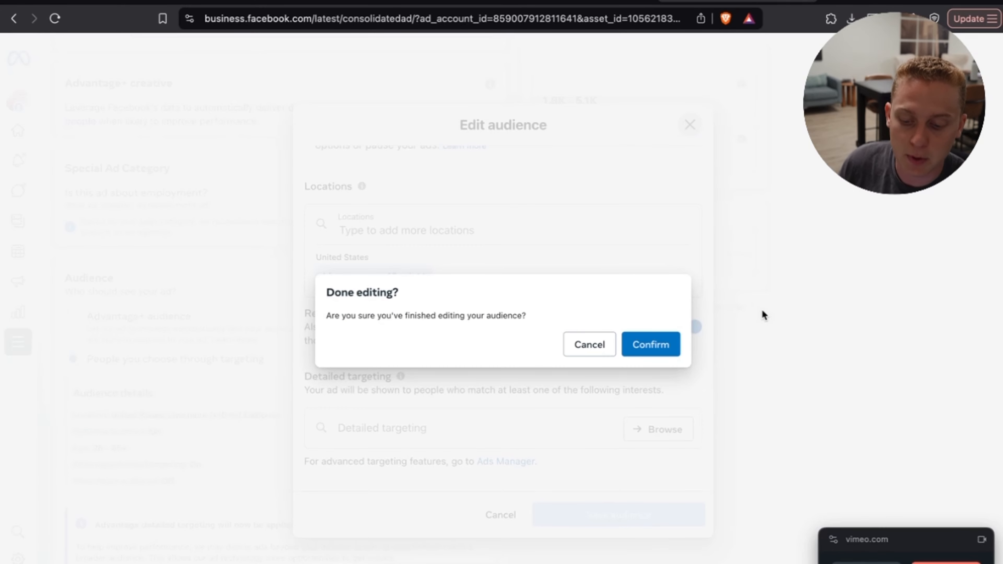
left_click(656, 342)
Review the ad's audience details, schedule, daily budget, placements, Meta Pixel and payment method
scroll(657, 342, "down", 3)
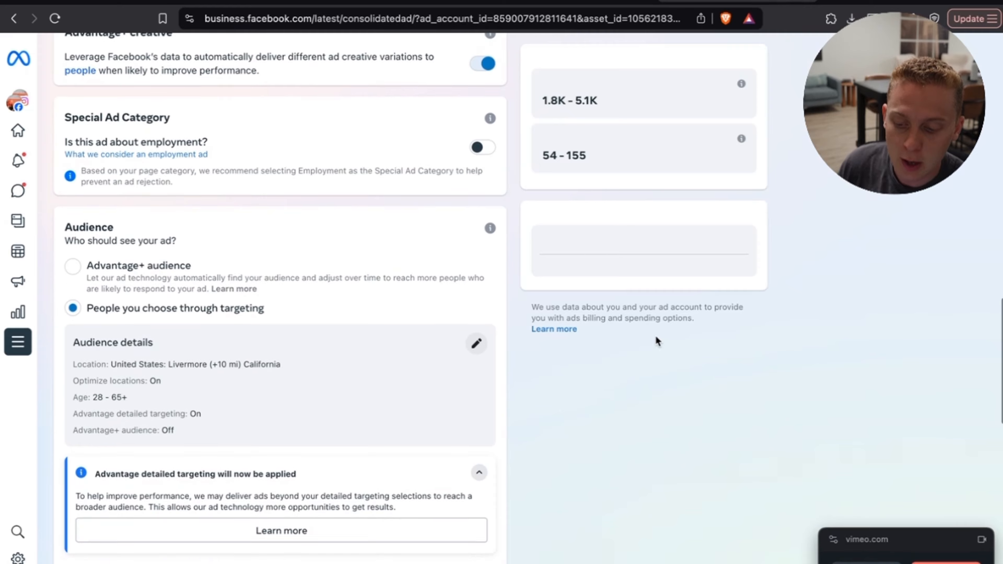
scroll(537, 305, "down", 4)
scroll(541, 305, "down", 1)
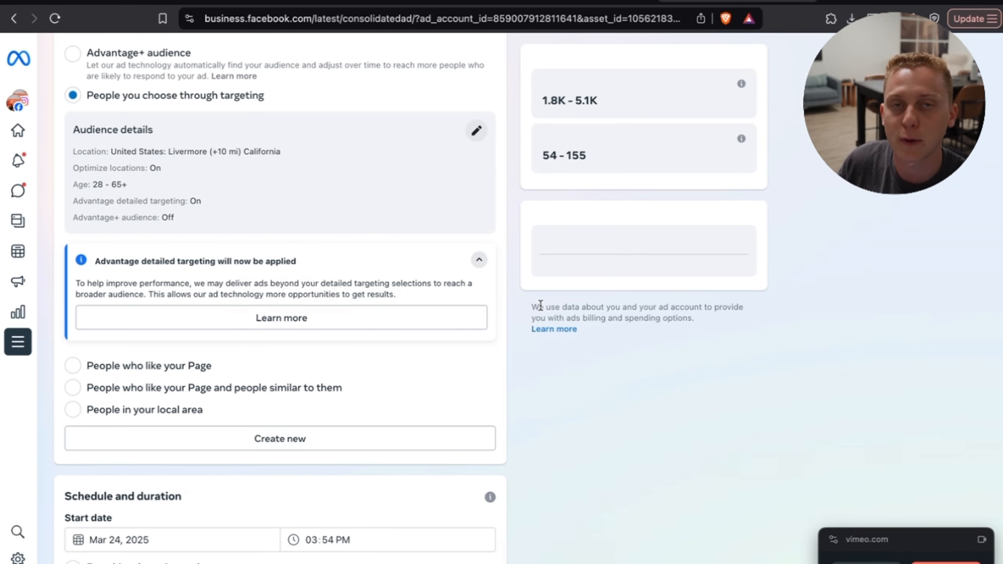
scroll(444, 350, "down", 8)
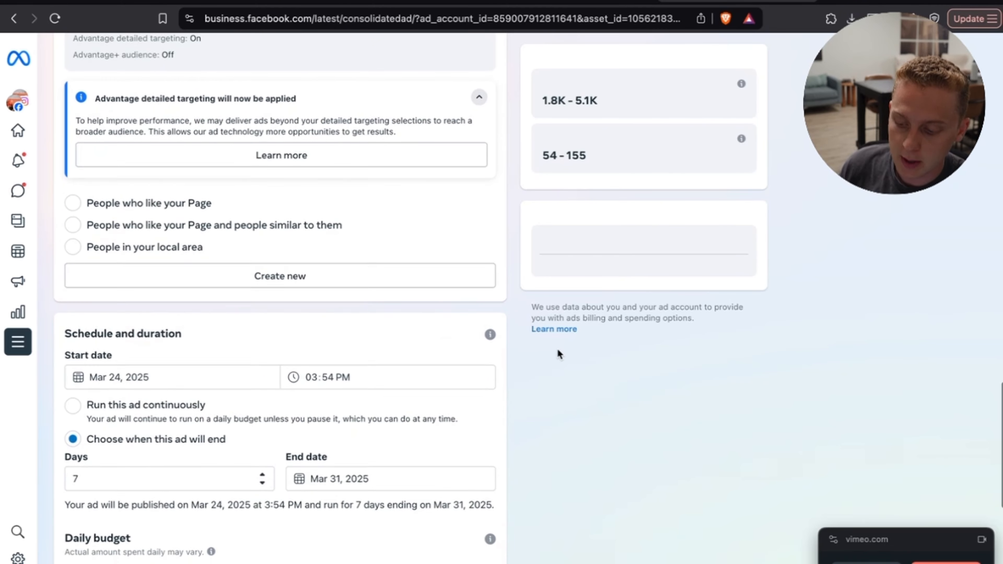
scroll(557, 350, "down", 6)
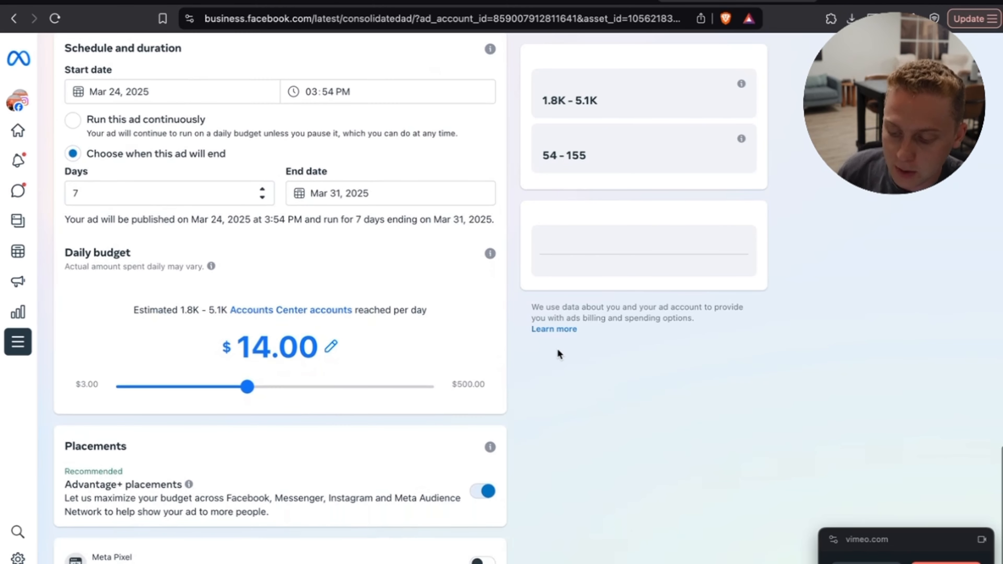
scroll(558, 349, "down", 3)
scroll(375, 440, "up", 9)
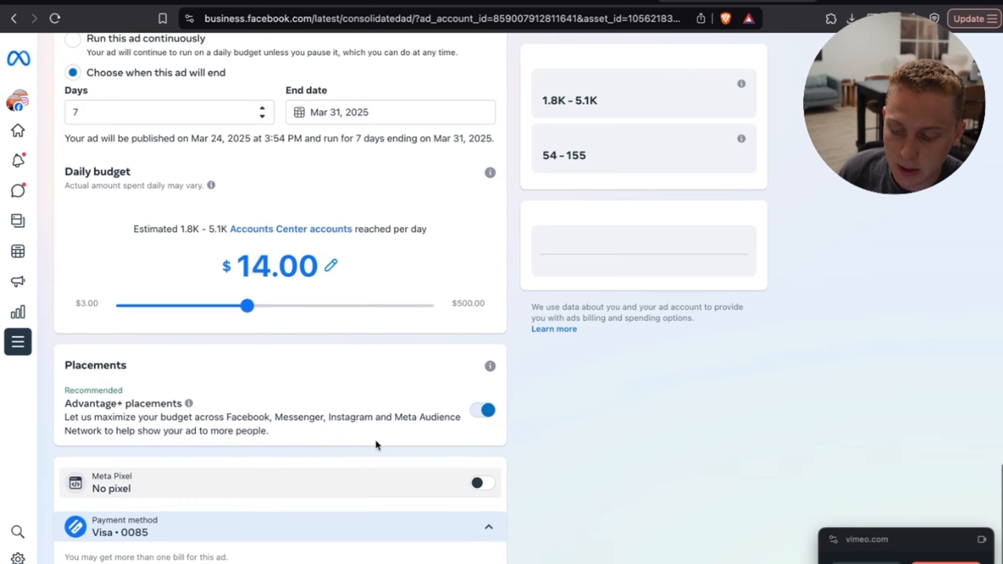
scroll(376, 440, "down", 2)
left_click_drag(913, 535, 882, 279)
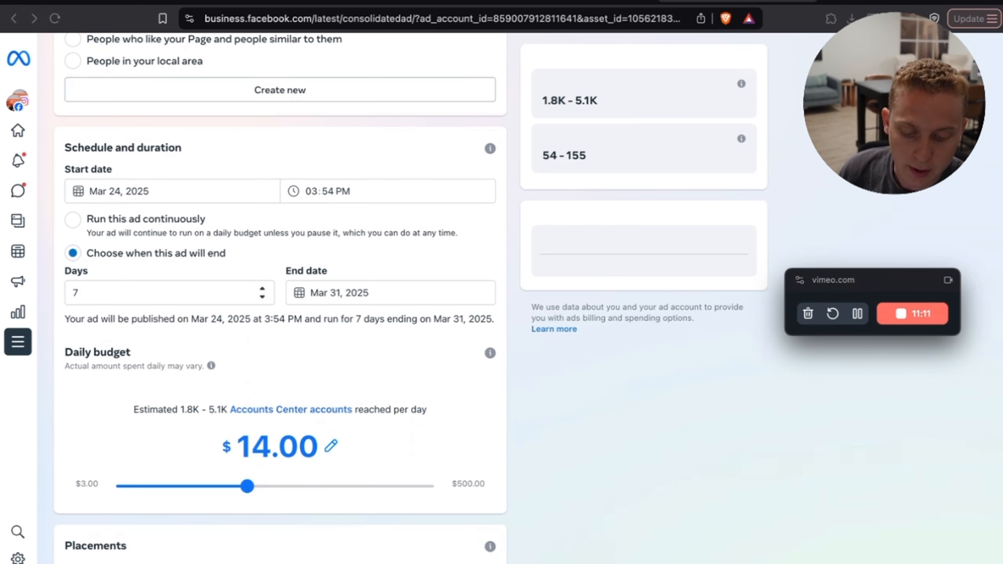